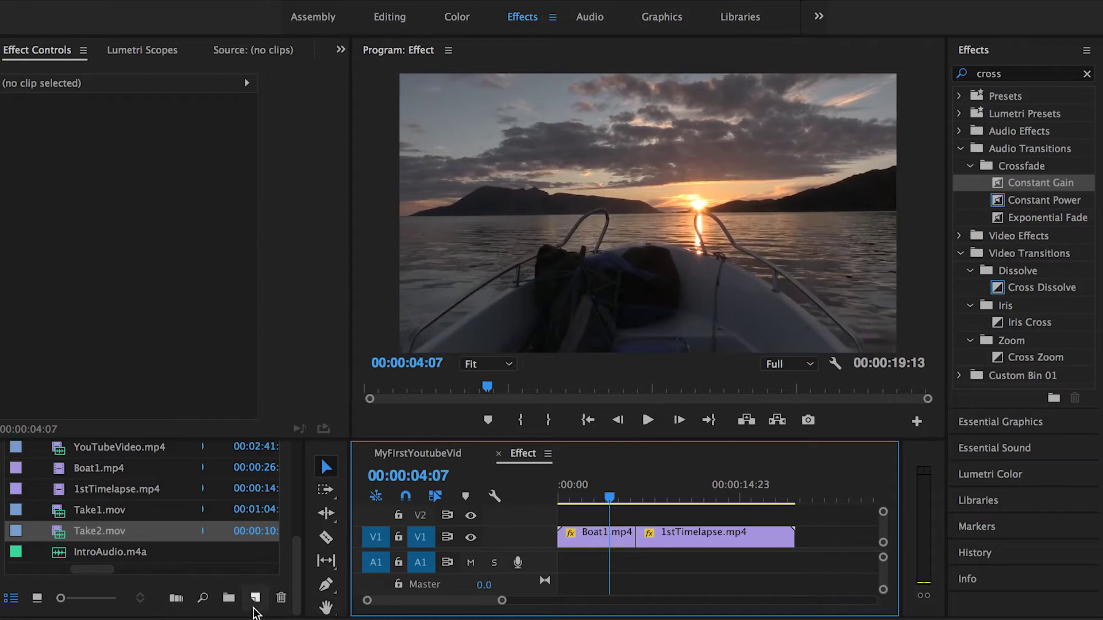
# - Create a new Adjustment Layer from the Project panel's New Item menu with default settings
pyautogui.scroll(5, 299, 543)
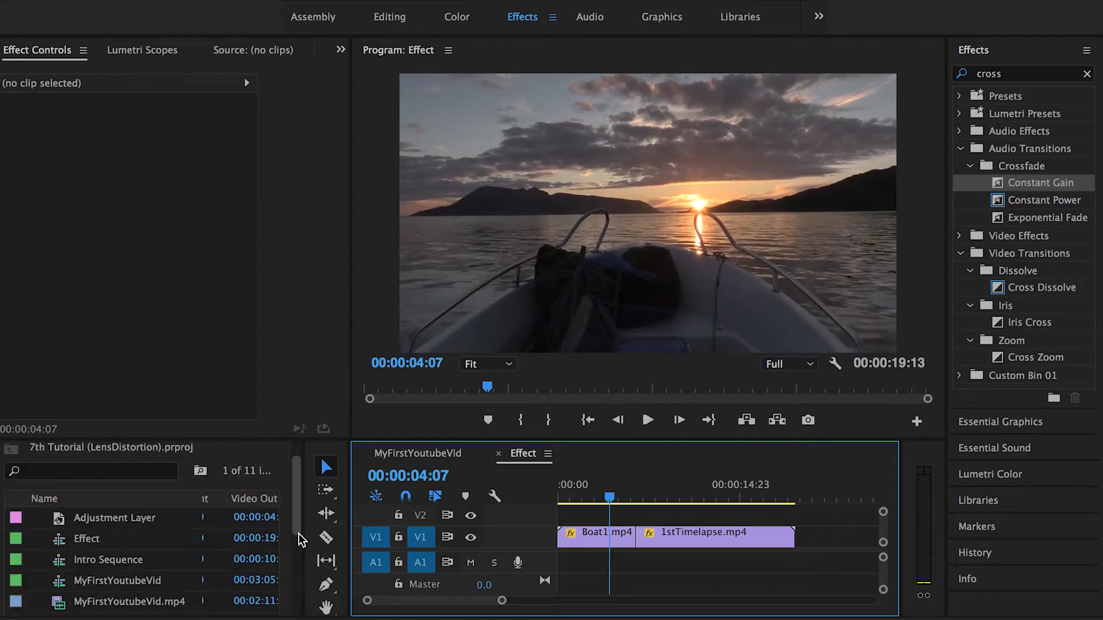
pyautogui.moveTo(298, 534); pyautogui.dragTo(299, 600)
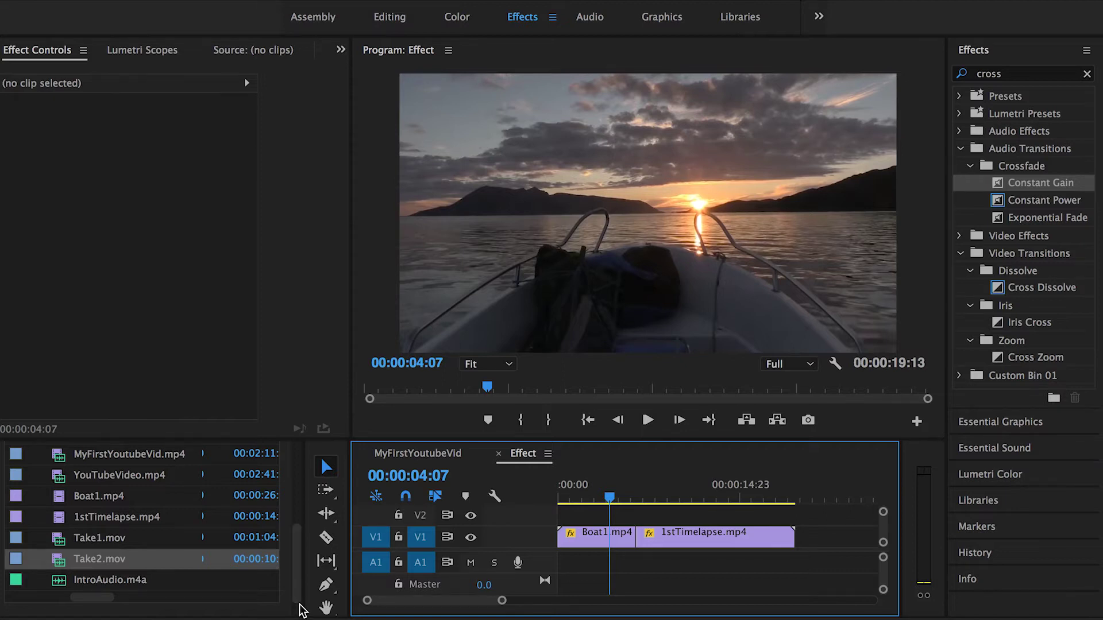
pyautogui.scroll(-1, 298, 612)
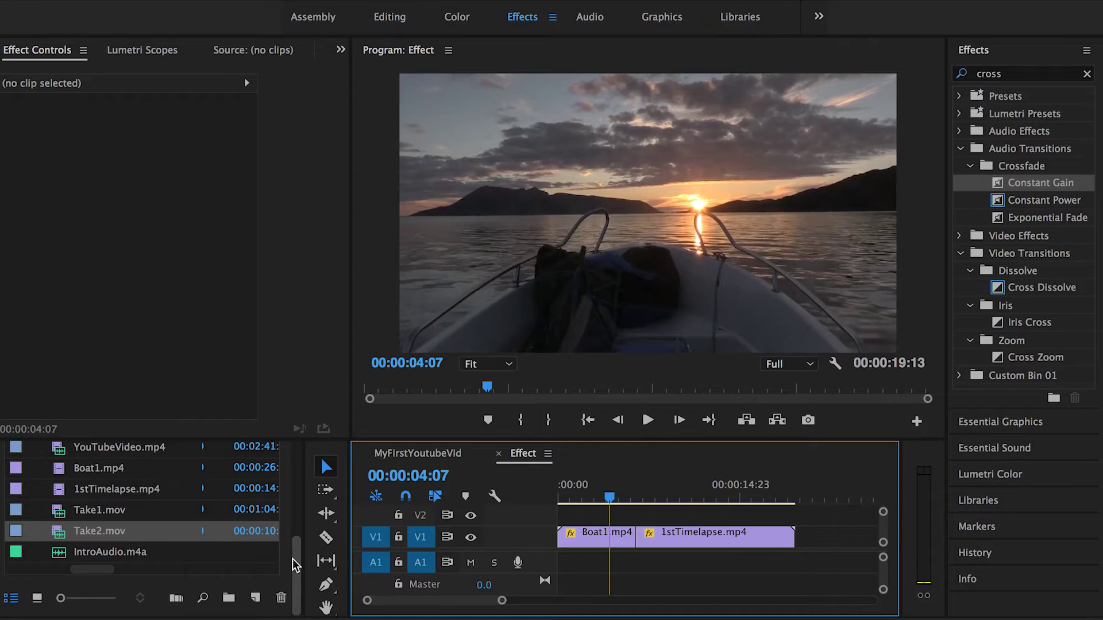
pyautogui.click(255, 599)
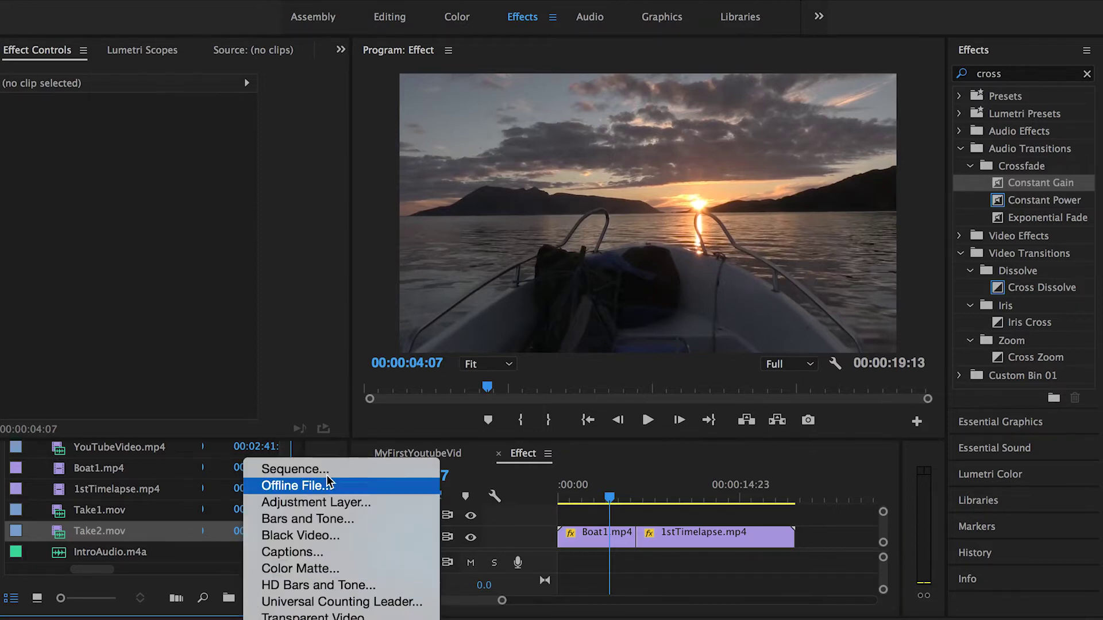
pyautogui.click(294, 514)
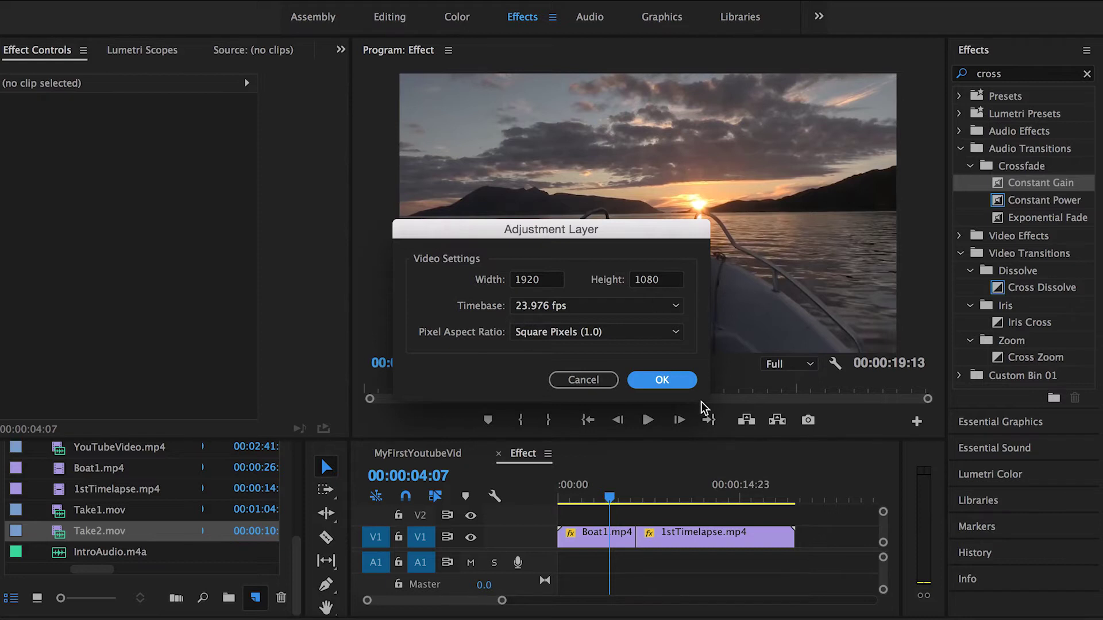
pyautogui.click(680, 382)
# - Place the Adjustment Layer on V2 above the Boat1–1stTimelapse cut and select it
pyautogui.scroll(5, 300, 482)
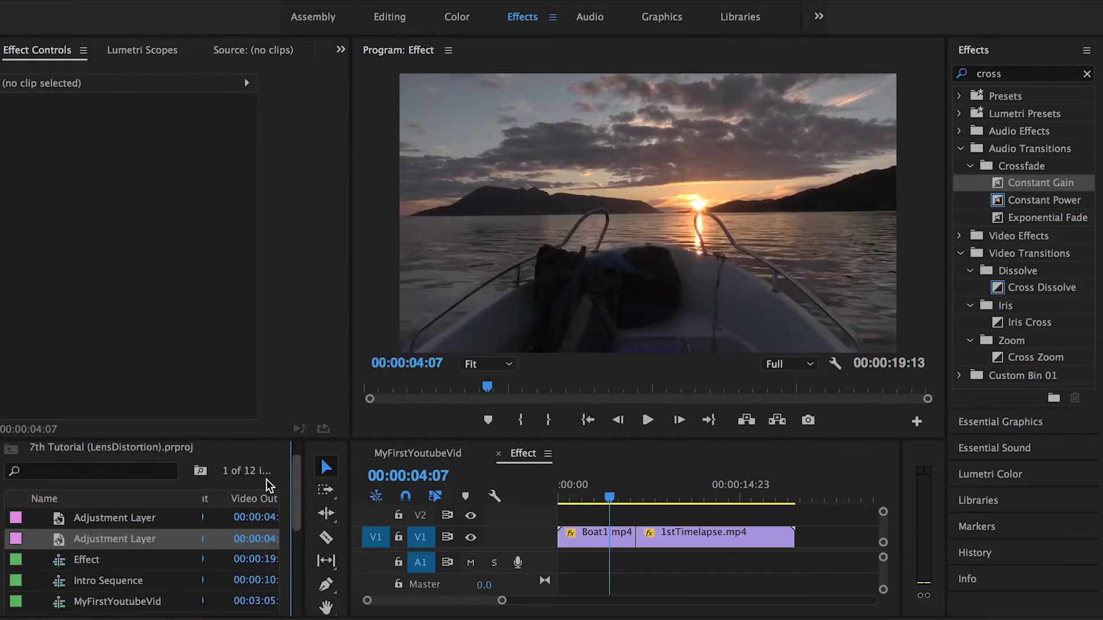
pyautogui.click(105, 524)
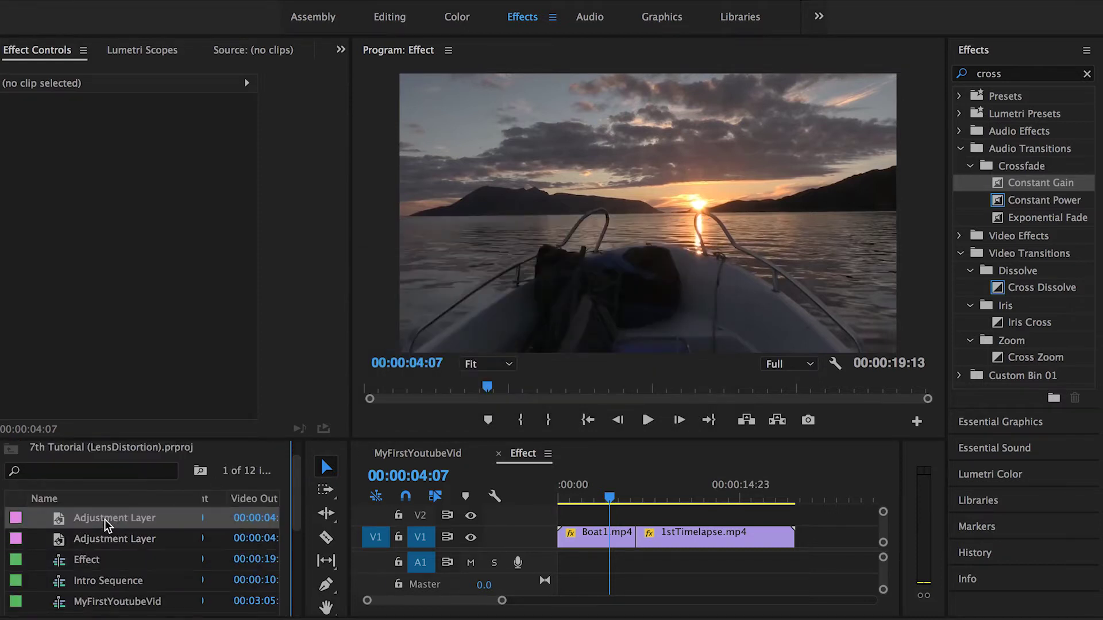
pyautogui.moveTo(105, 524); pyautogui.dragTo(619, 517)
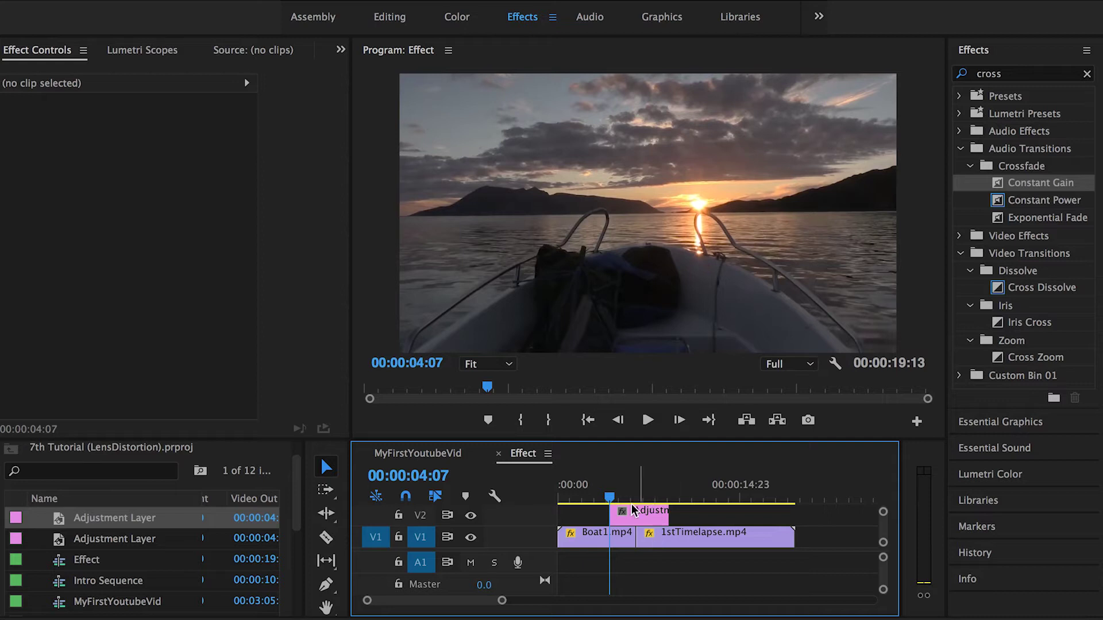
pyautogui.click(629, 511)
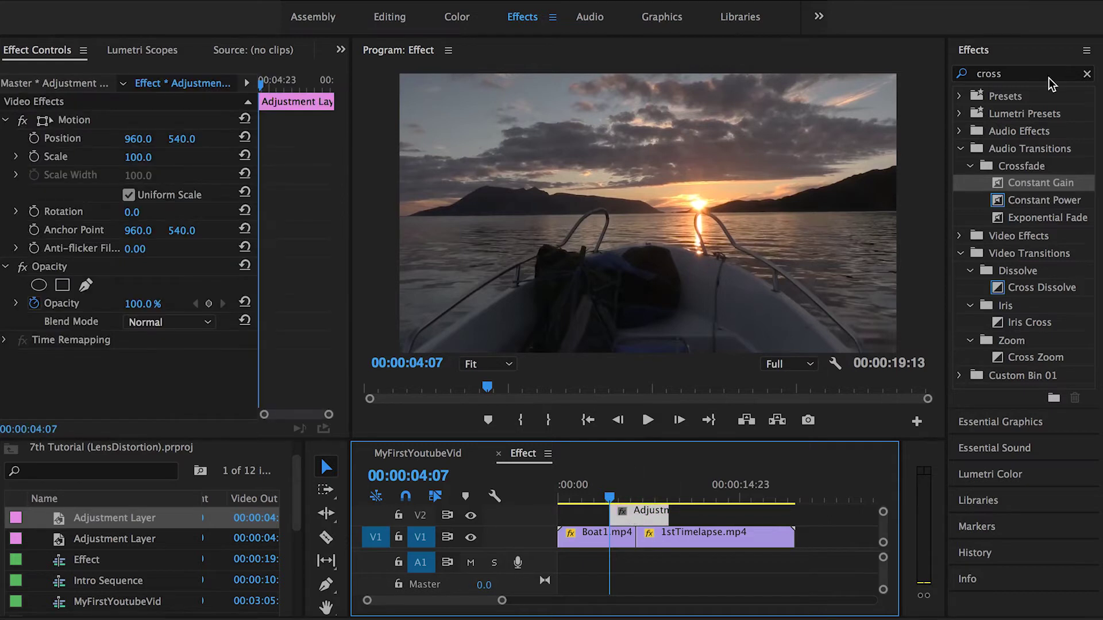
# - Search Effects for 'lens dist' and drag Lens Distortion onto the adjustment layer clip
pyautogui.click(1088, 80)
pyautogui.click(979, 73)
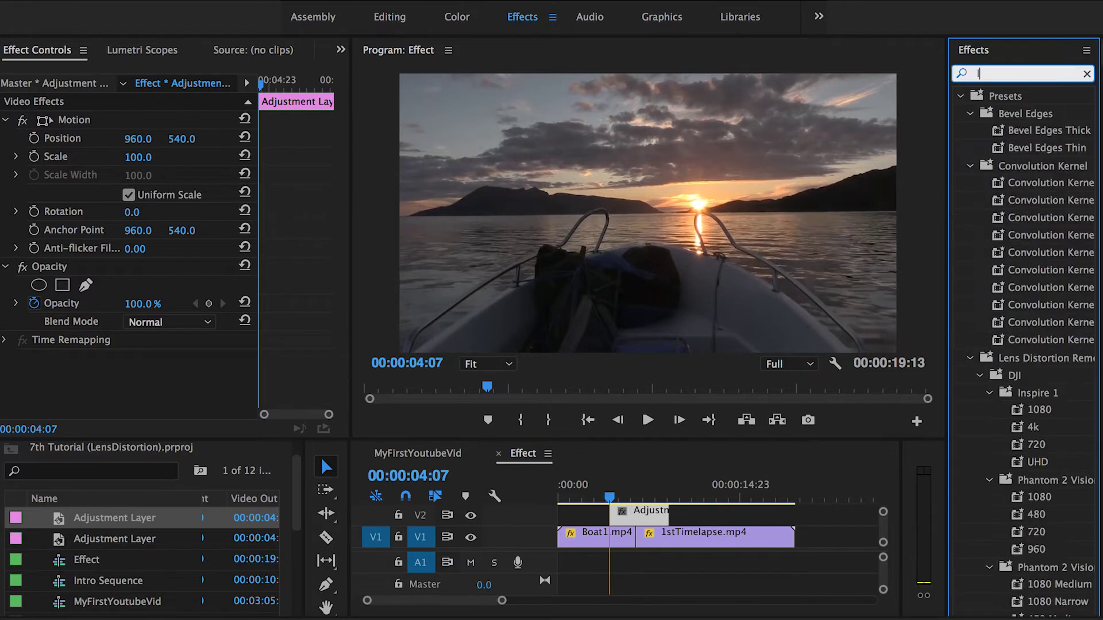
pyautogui.write('lens dist')
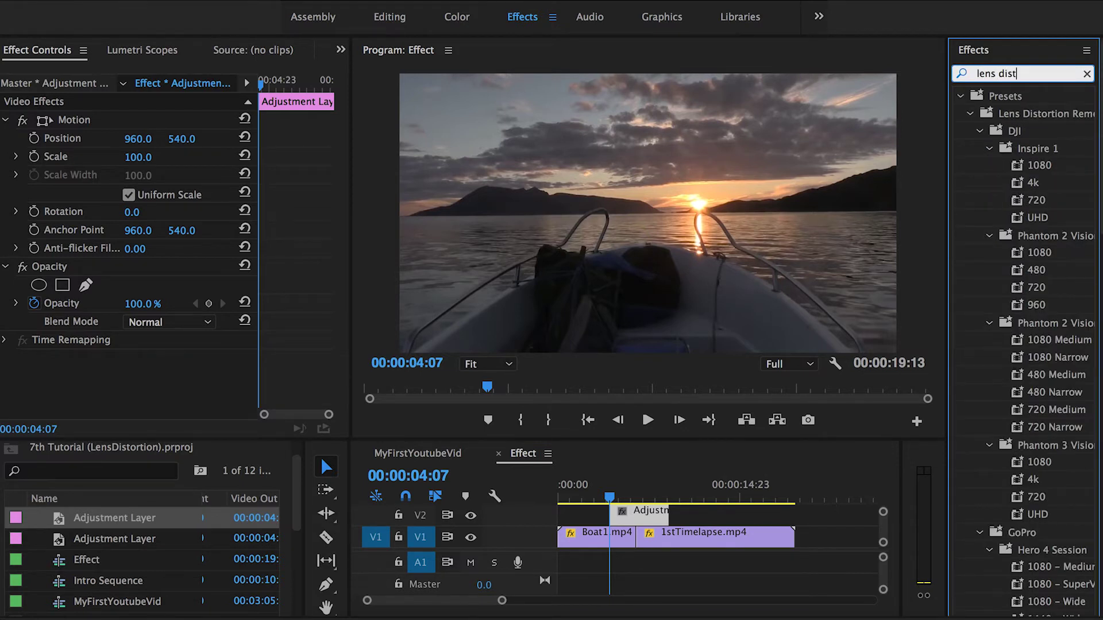
pyautogui.scroll(-10, 1047, 258)
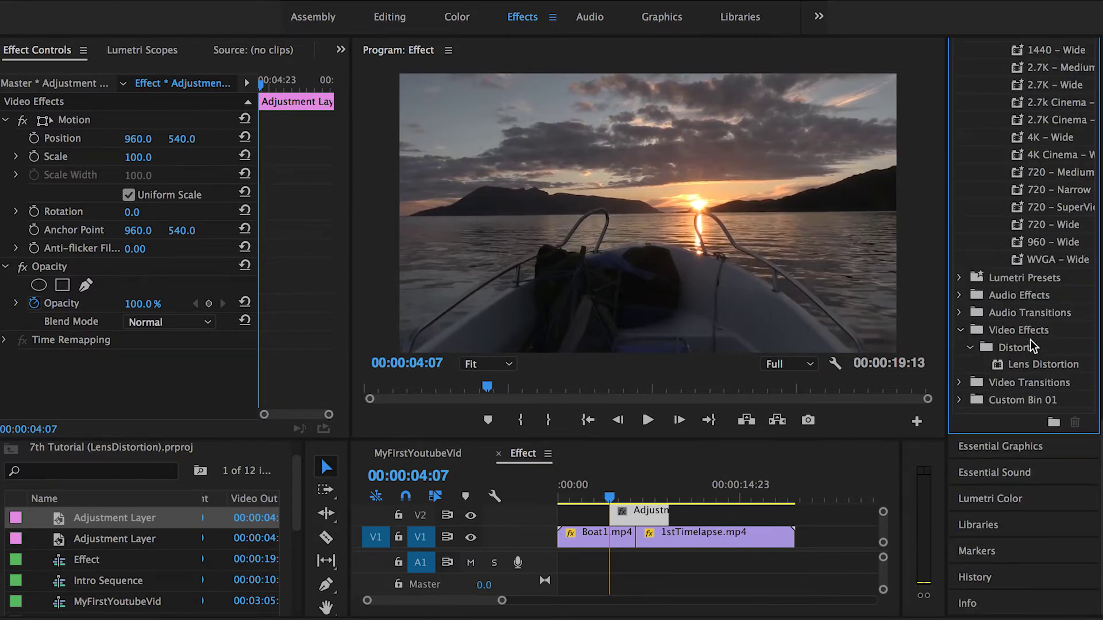
pyautogui.scroll(10, 1027, 367)
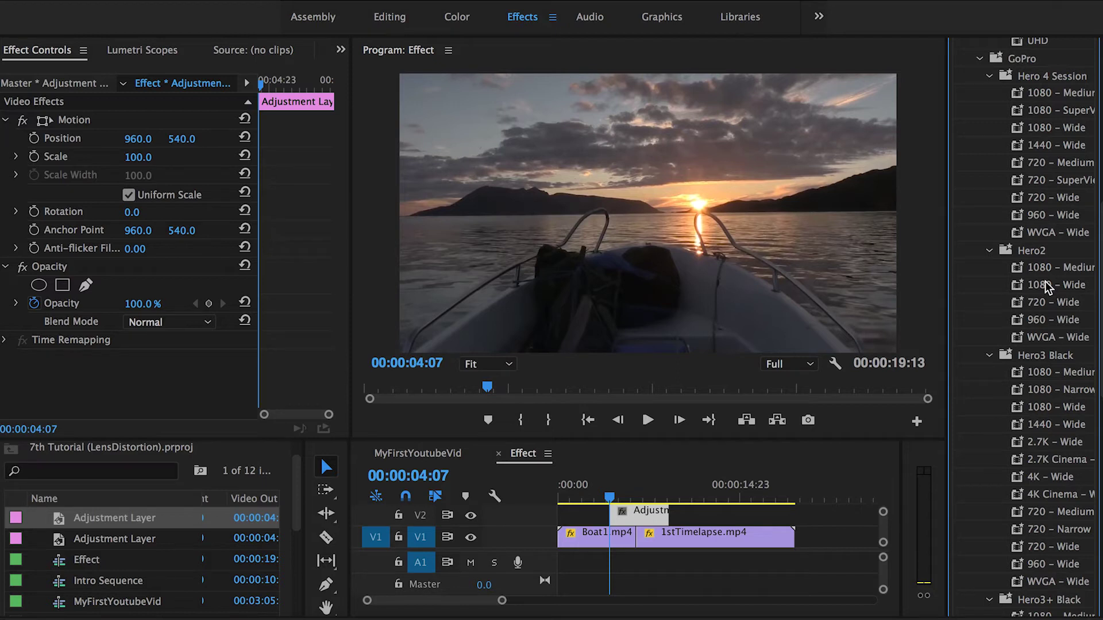
pyautogui.scroll(-15, 1101, 246)
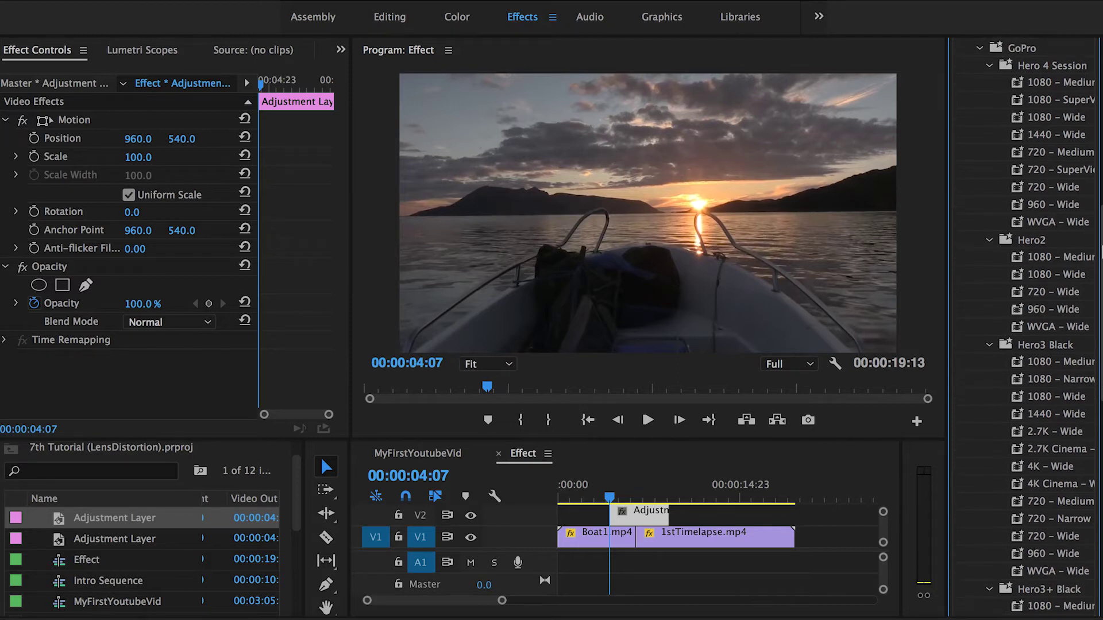
pyautogui.scroll(-2, 1029, 288)
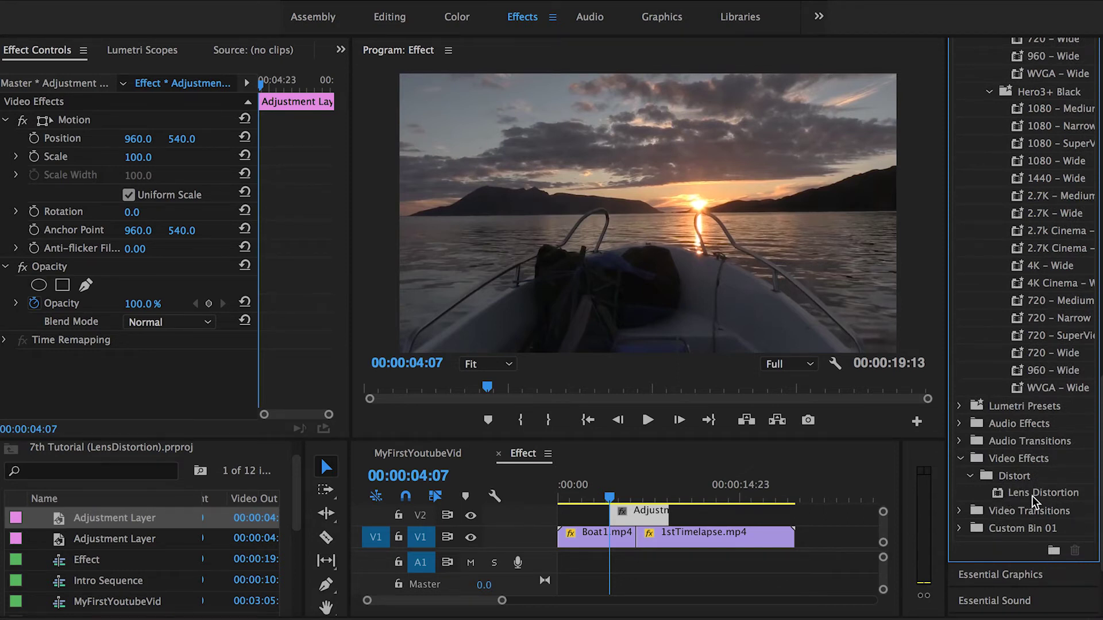
pyautogui.moveTo(1032, 495); pyautogui.dragTo(642, 513)
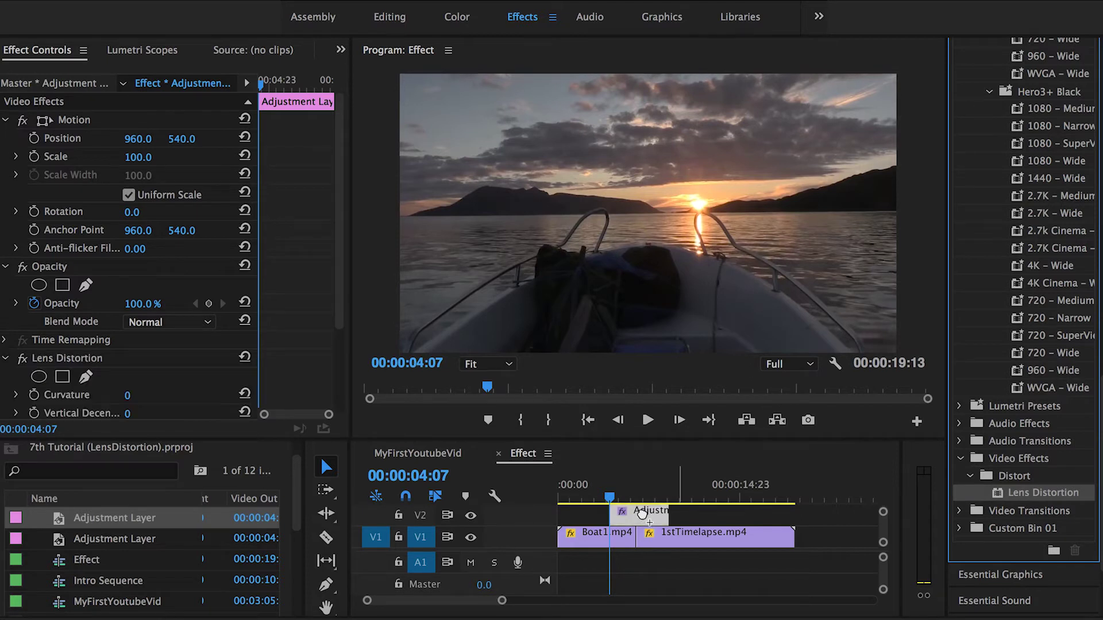
# - Expand Lens Distortion in Effect Controls to show all its properties
pyautogui.click(338, 354)
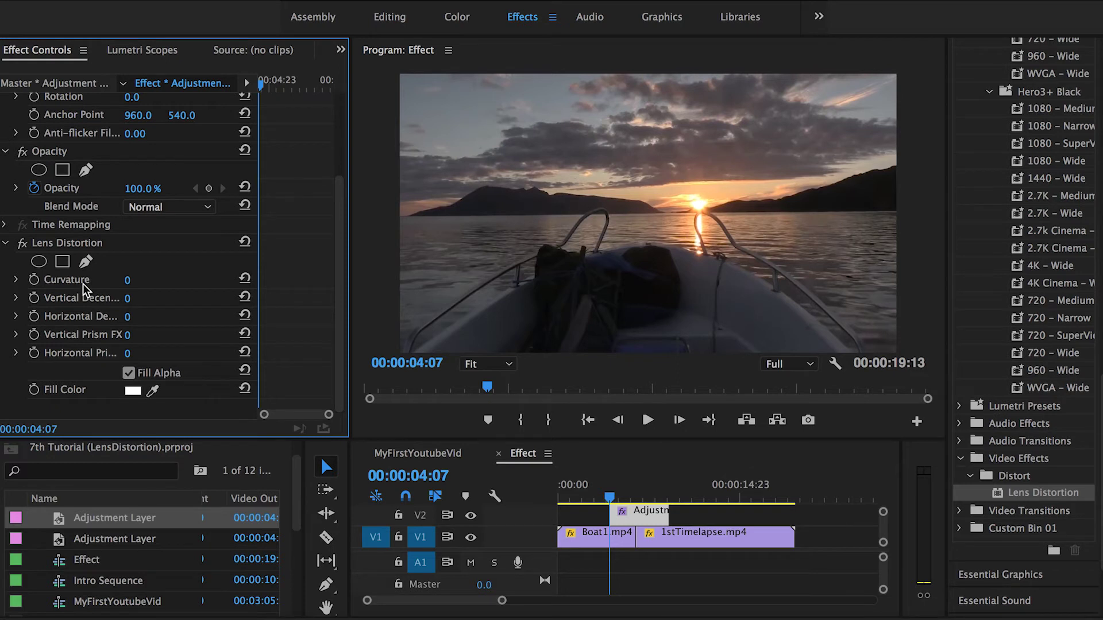
# - With the playhead on the cut, keyframe Lens Distortion Curvature at -56
pyautogui.click(626, 498)
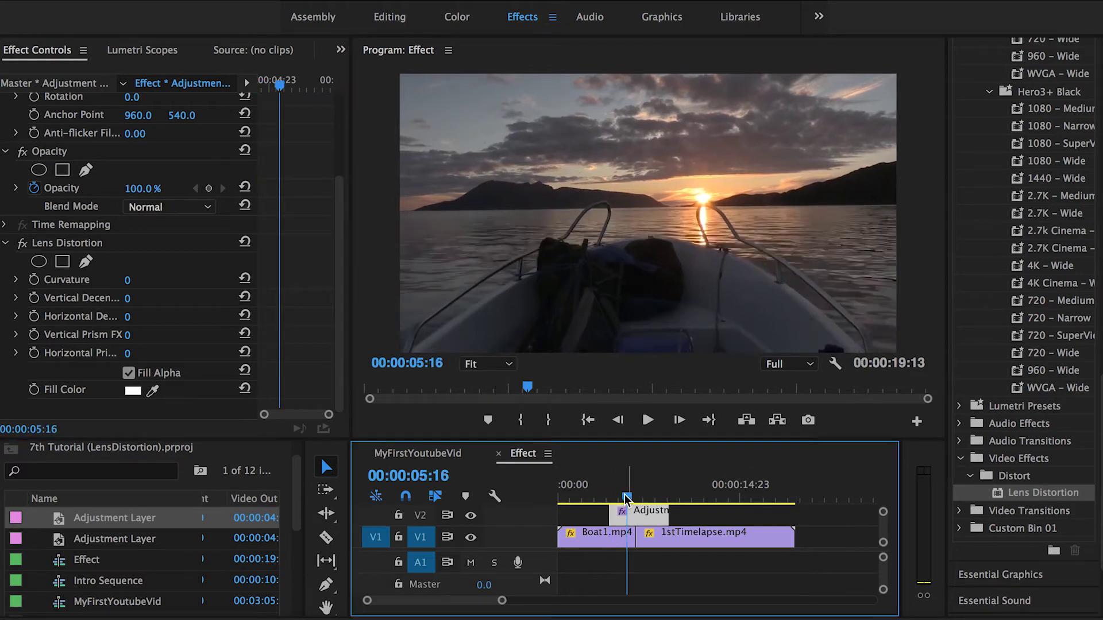
pyautogui.moveTo(627, 497)
pyautogui.mouseDown()
pyautogui.moveTo(613, 496)
pyautogui.moveTo(639, 499)
pyautogui.mouseUp()
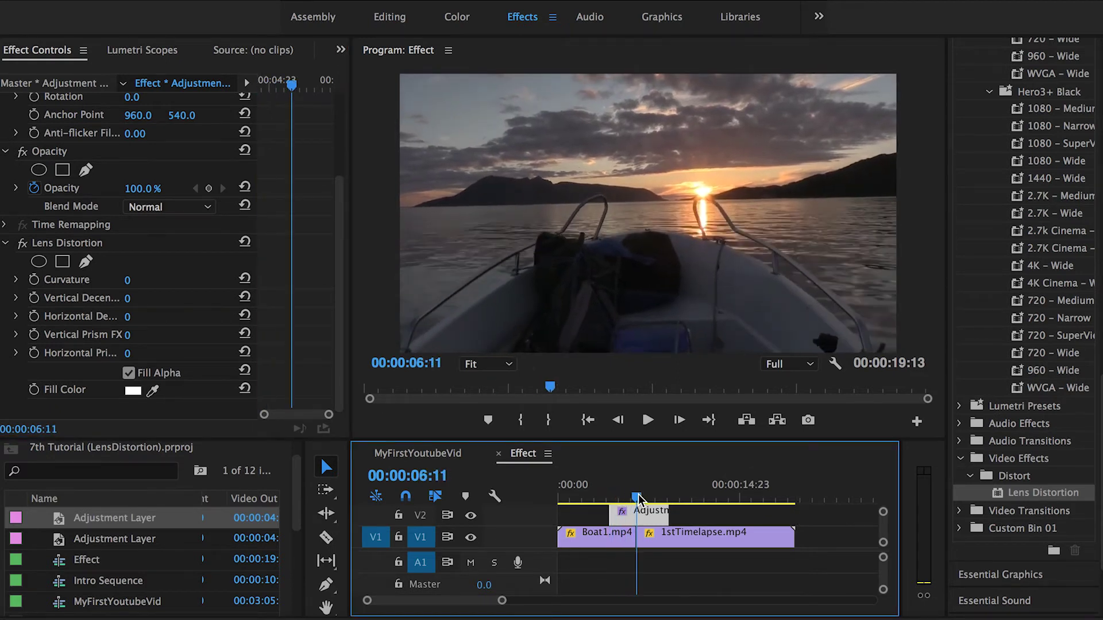
pyautogui.click(35, 280)
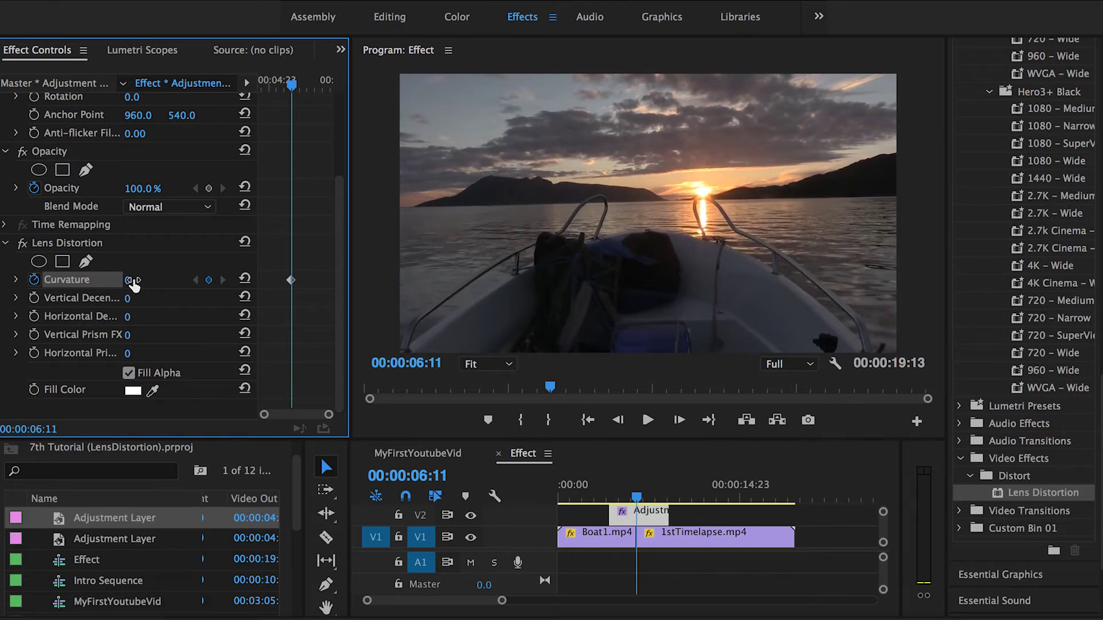
pyautogui.moveTo(133, 283)
pyautogui.mouseDown()
pyautogui.moveTo(189, 283)
pyautogui.moveTo(145, 283)
pyautogui.mouseUp()
pyautogui.moveTo(132, 280); pyautogui.dragTo(100, 281)
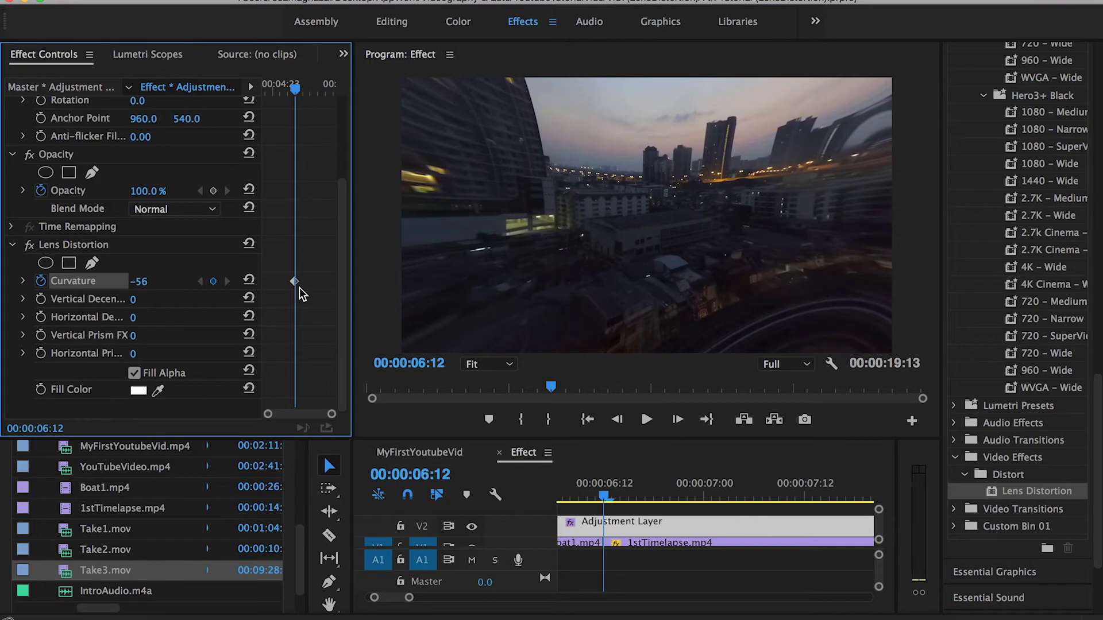
# - Add Curvature keyframes of 0 at 00:00:06:05 and 00:00:06:19 around the -56 peak
pyautogui.press('Left')
pyautogui.press('Left')
pyautogui.press('Left')
pyautogui.press('Left')
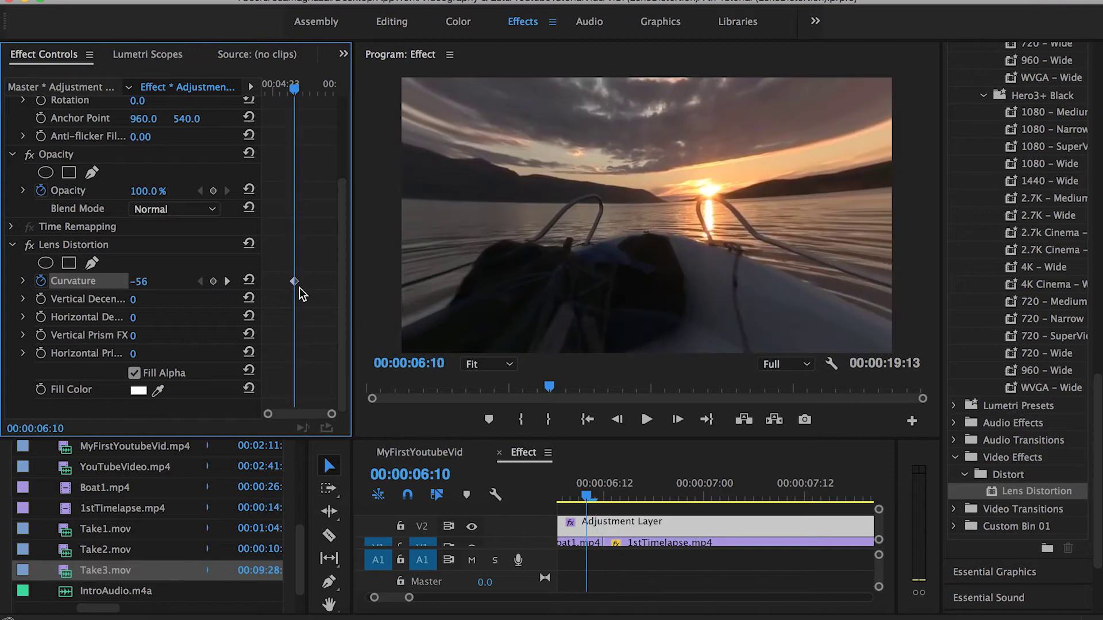
pyautogui.press('Left')
pyautogui.press('Left')
pyautogui.press('Left')
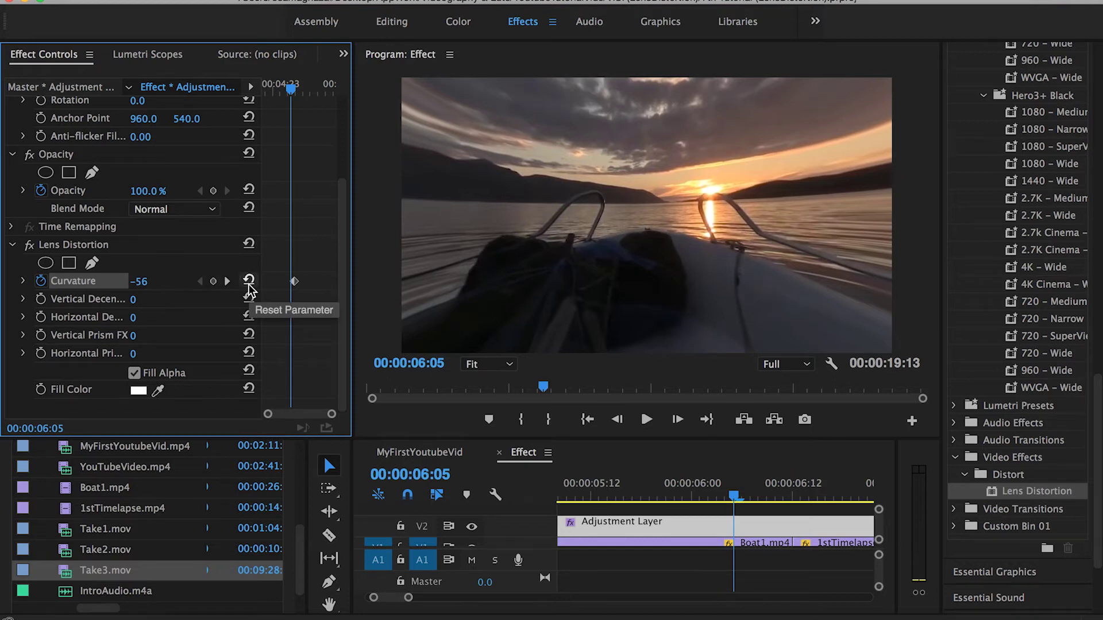
pyautogui.click(248, 281)
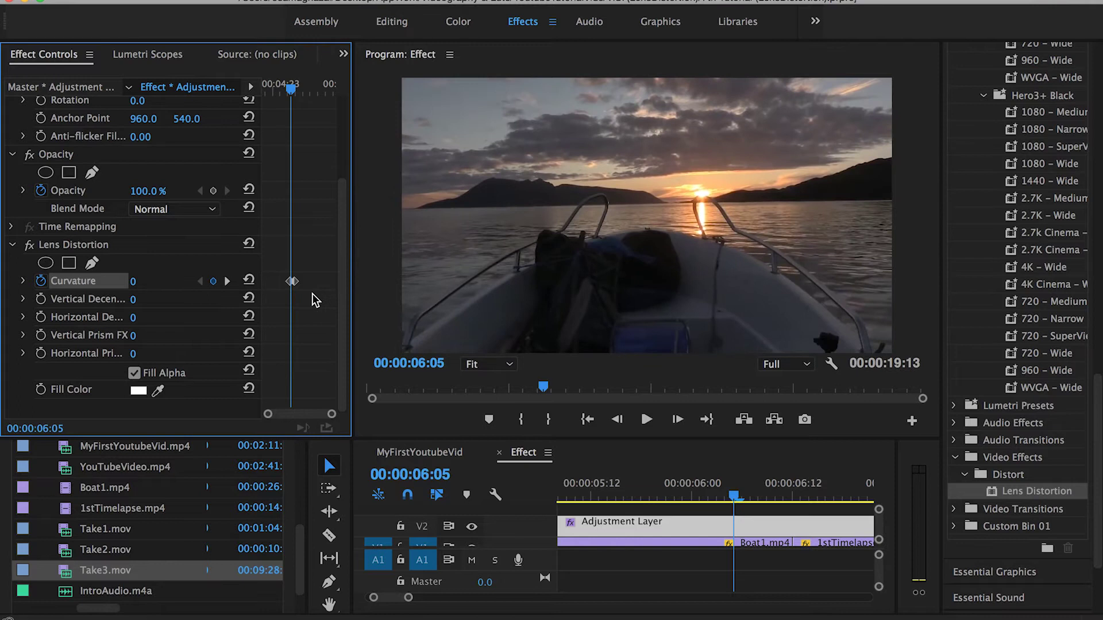
pyautogui.click(229, 281)
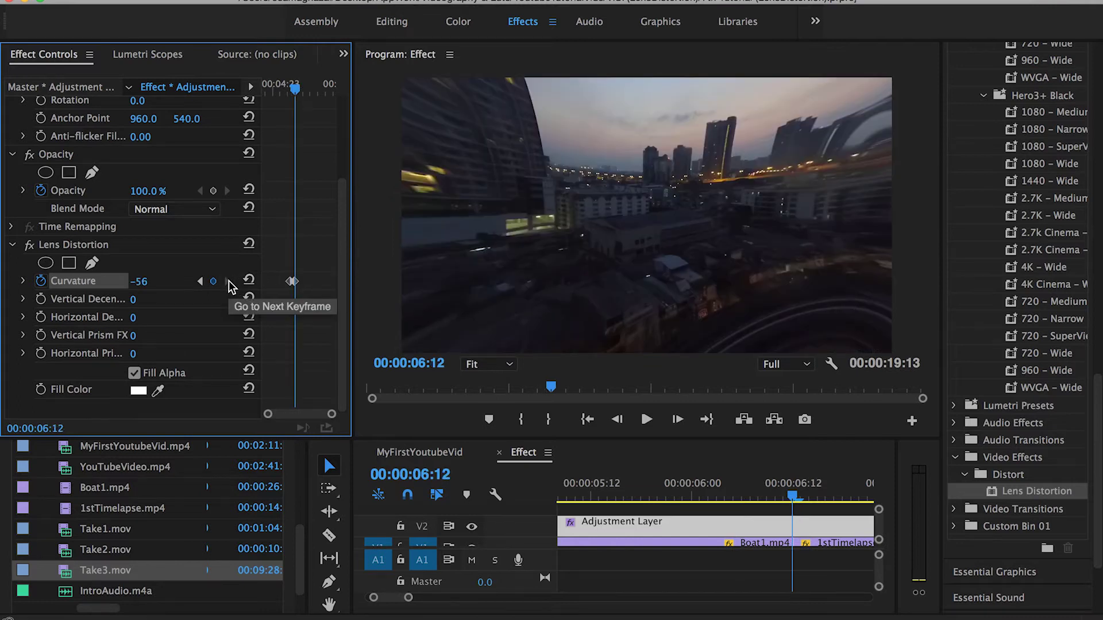
pyautogui.press('Right')
pyautogui.press('Right')
pyautogui.press('Right')
pyautogui.press('Right')
pyautogui.press('Right')
pyautogui.press('Right')
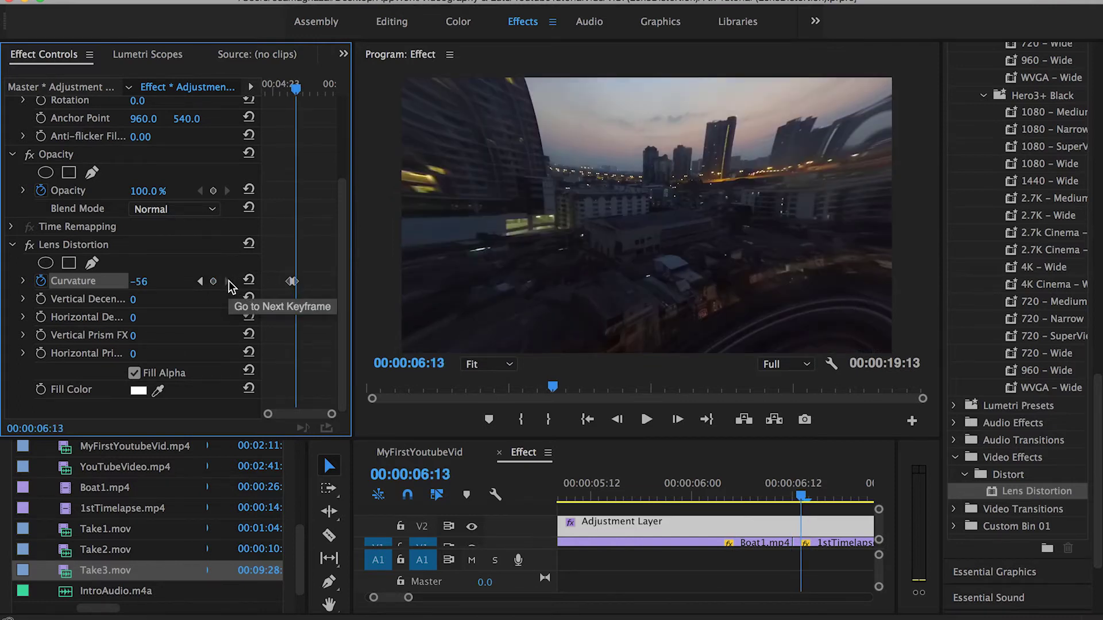
pyautogui.press('Right')
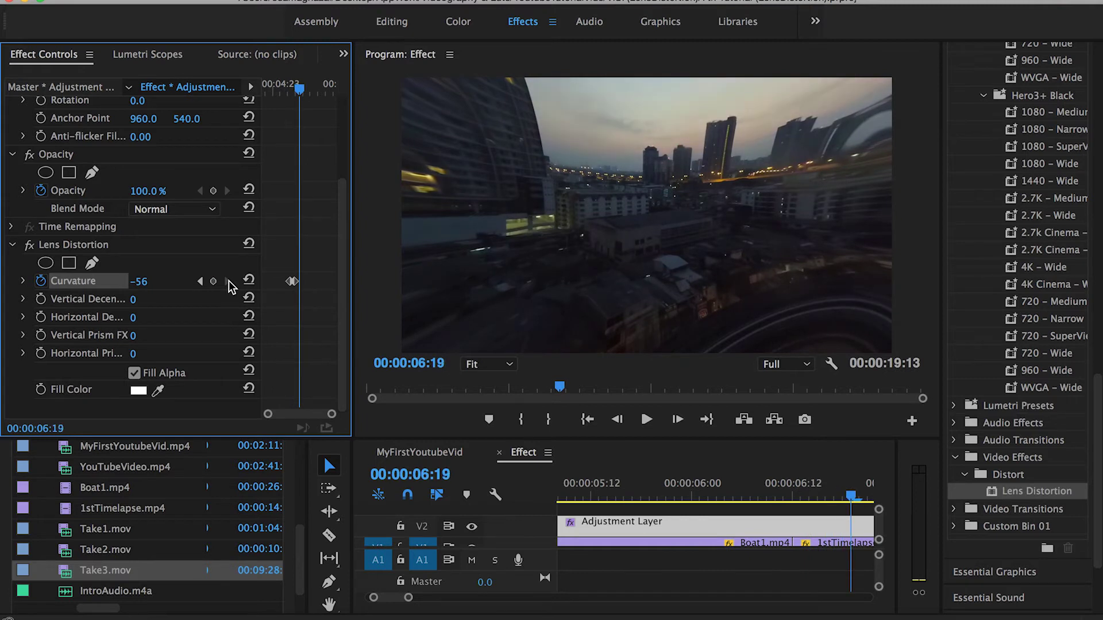
pyautogui.click(249, 281)
# - Play back the Curvature warp from just before the transition
pyautogui.scroll(-3, 785, 488)
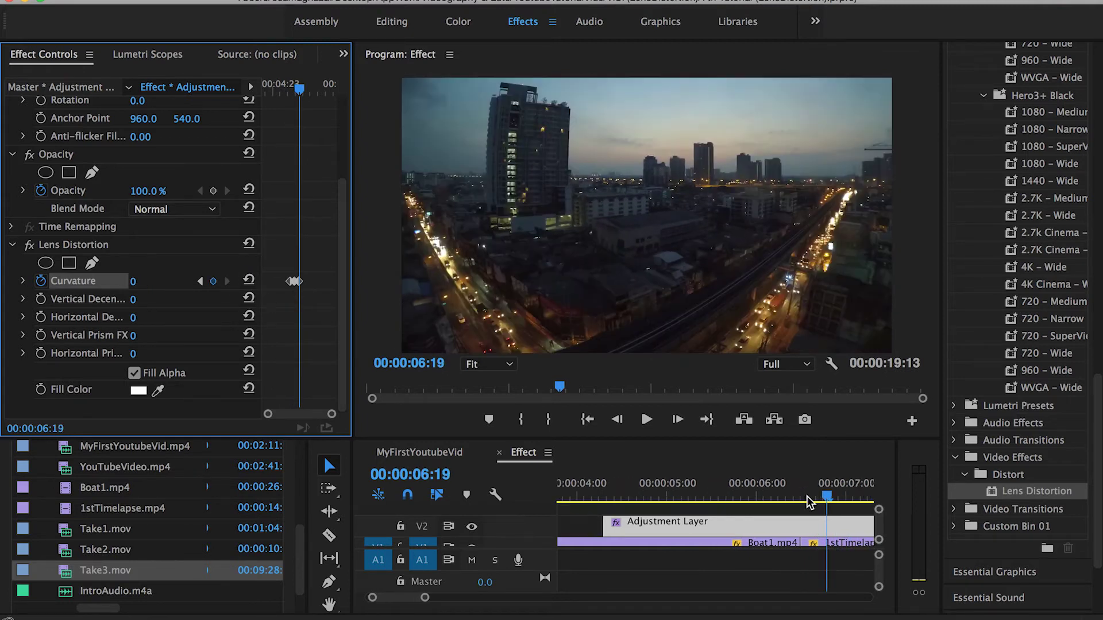
pyautogui.click(784, 489)
pyautogui.press('space')
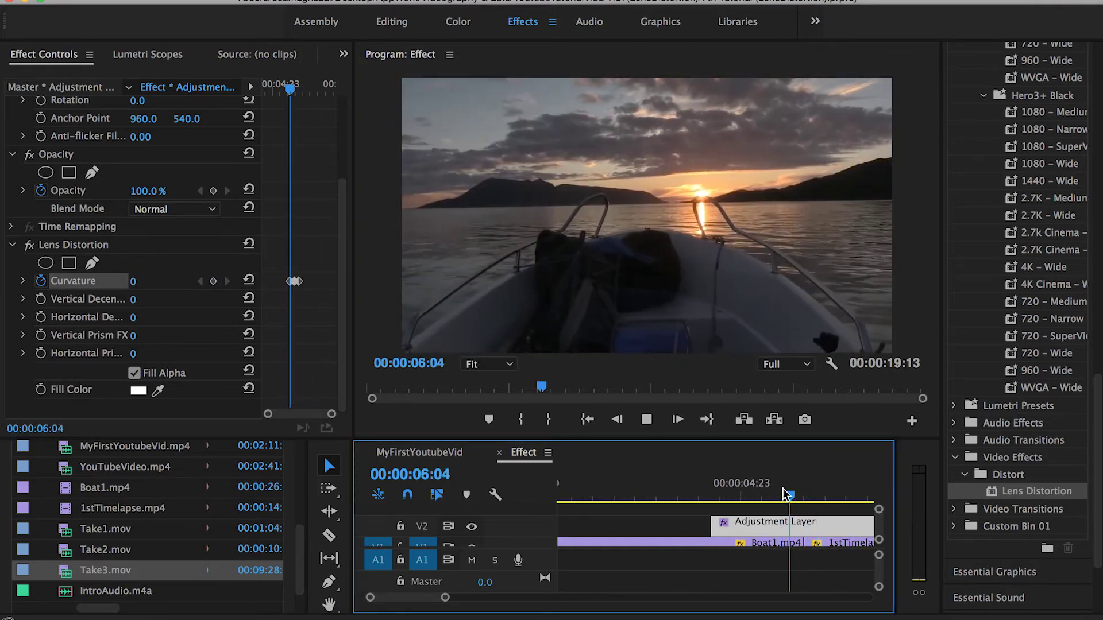
pyautogui.press('space')
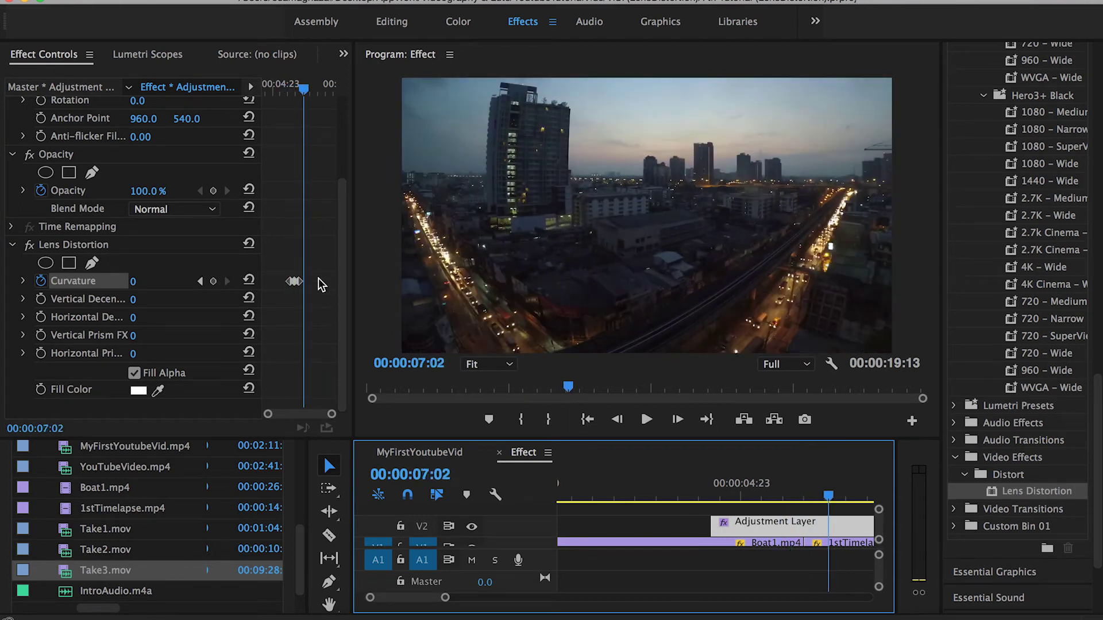
# - Set the Curvature keyframes to Bezier interpolation
pyautogui.moveTo(321, 272); pyautogui.dragTo(282, 298)
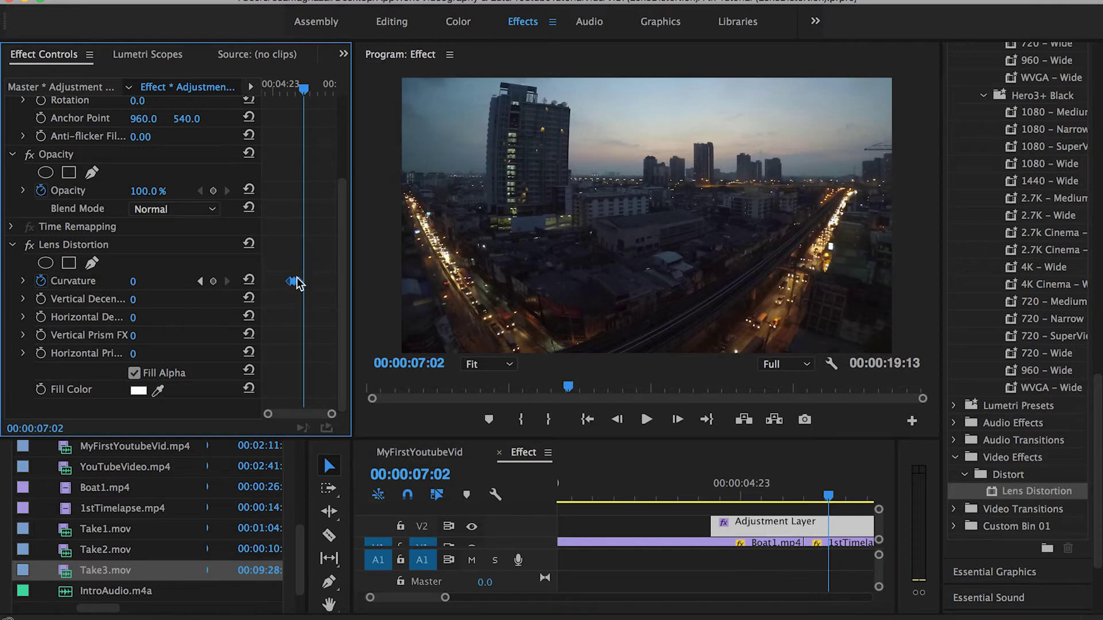
pyautogui.rightClick(296, 281)
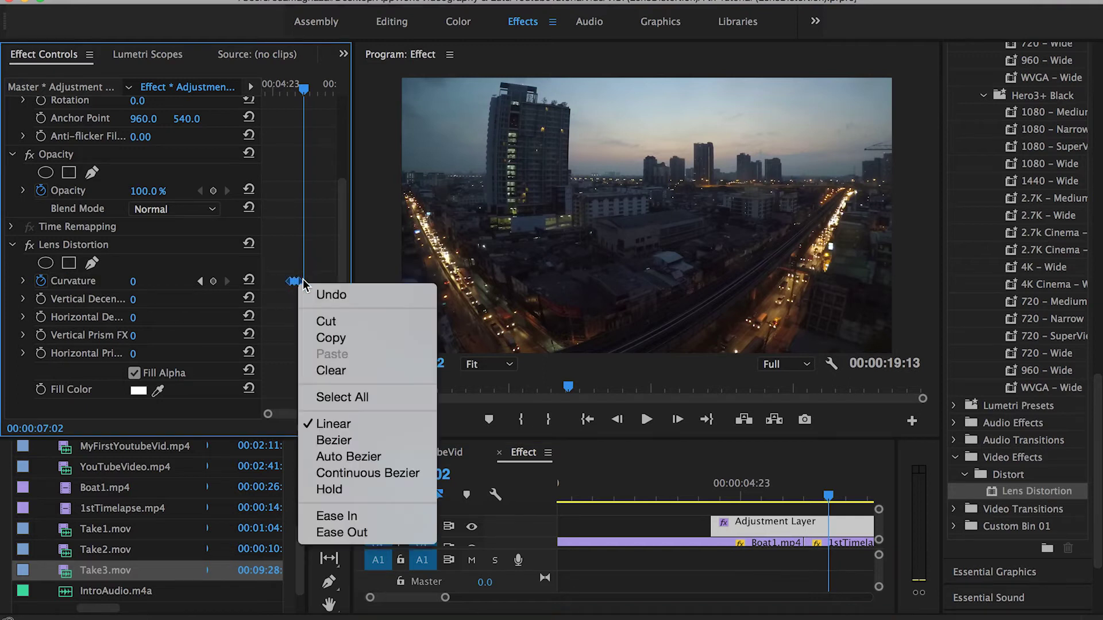
pyautogui.click(357, 440)
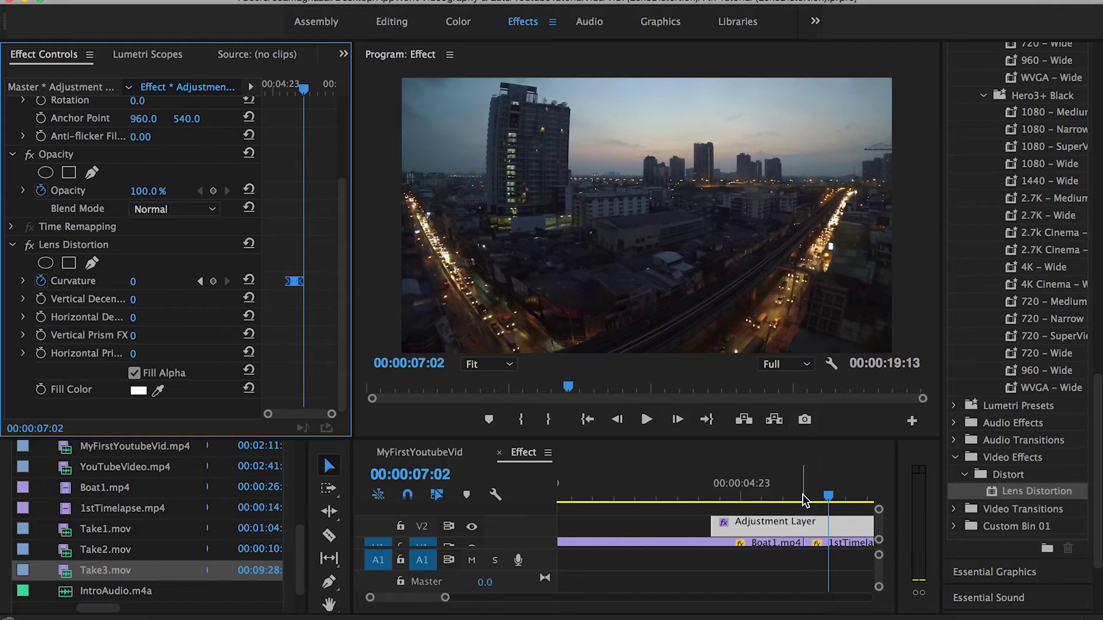
# - Preview the eased warp from 00:00:06:00 and again from 00:00:05:21
pyautogui.scroll(-3, 804, 500)
pyautogui.click(640, 496)
pyautogui.press('space')
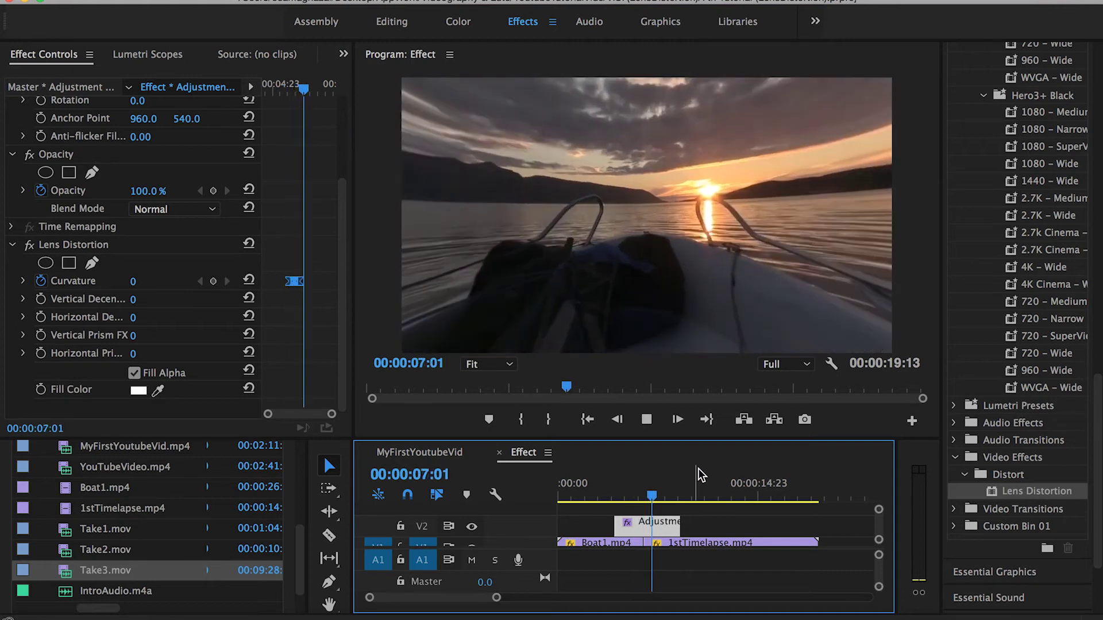
pyautogui.press('space')
pyautogui.click(636, 496)
pyautogui.press('space')
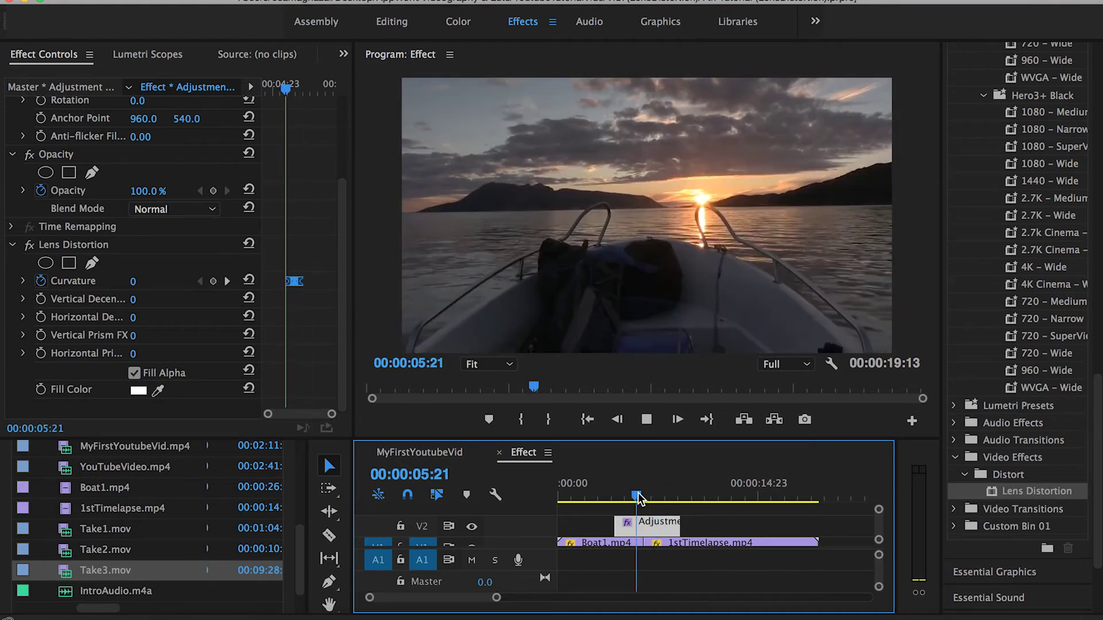
pyautogui.press('=')
pyautogui.press('space')
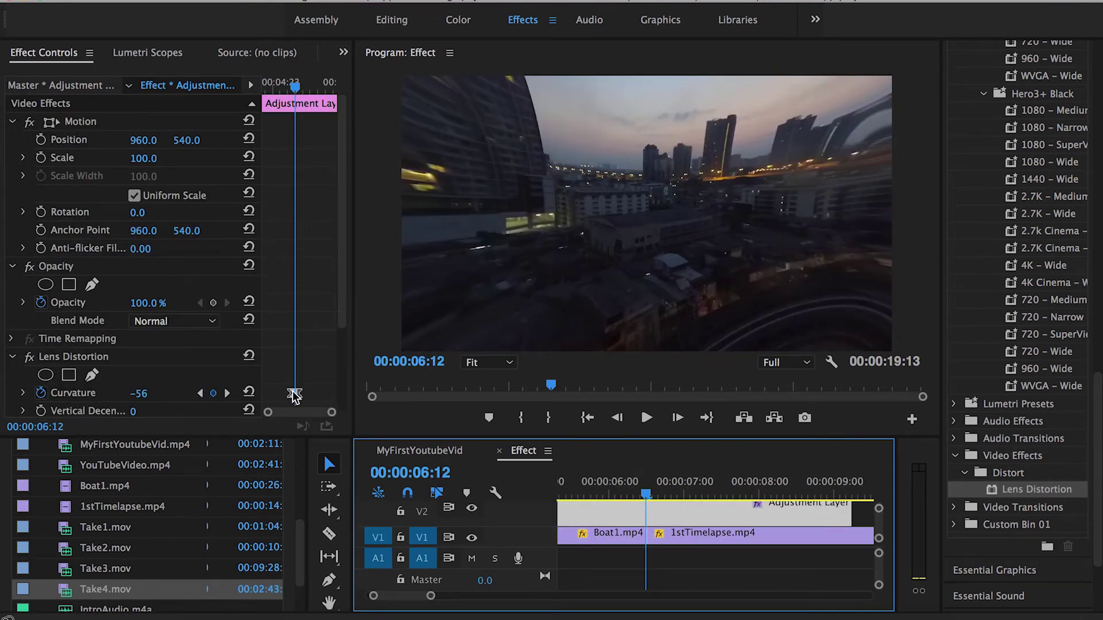
# - Make the Adjustment Layer clip show Lens Distortion > Curvature keyframes in the timeline
pyautogui.press('=')
pyautogui.press('=')
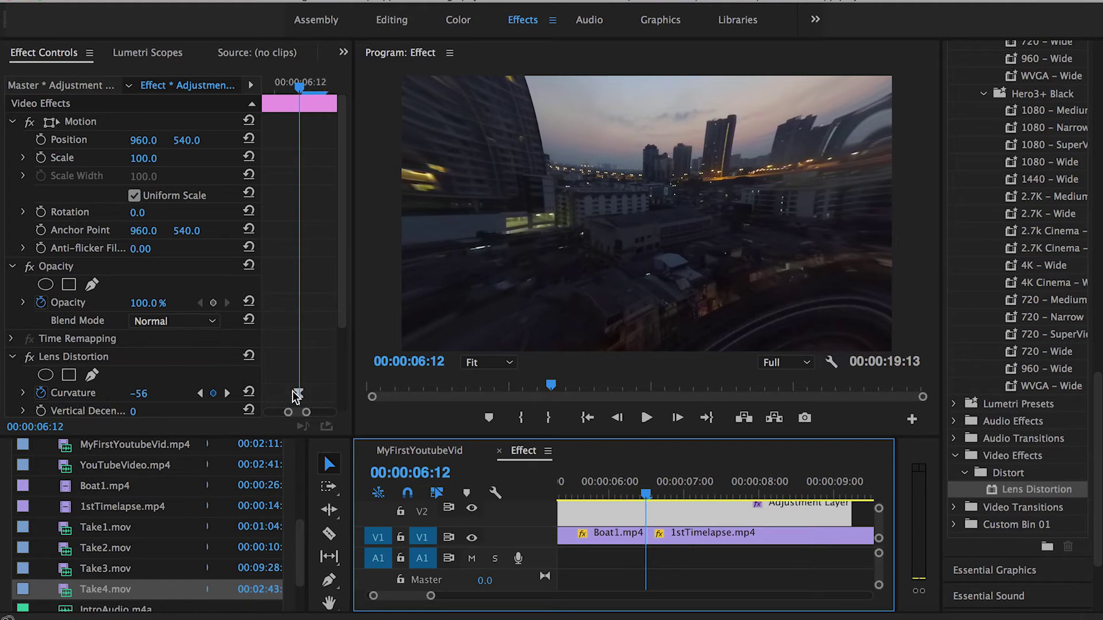
pyautogui.press('-')
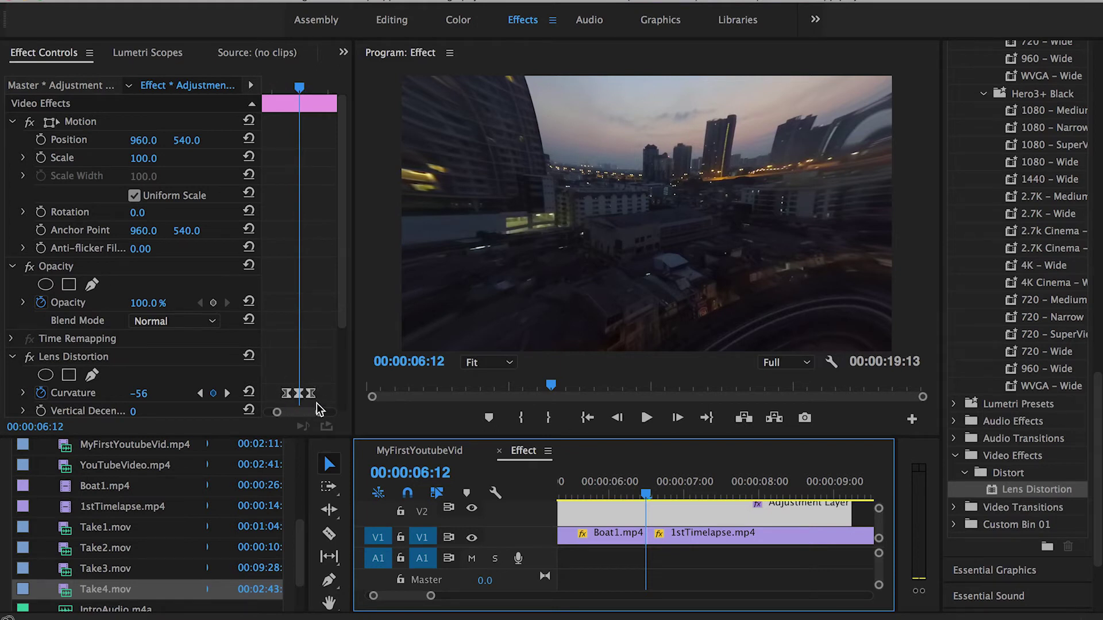
pyautogui.rightClick(671, 517)
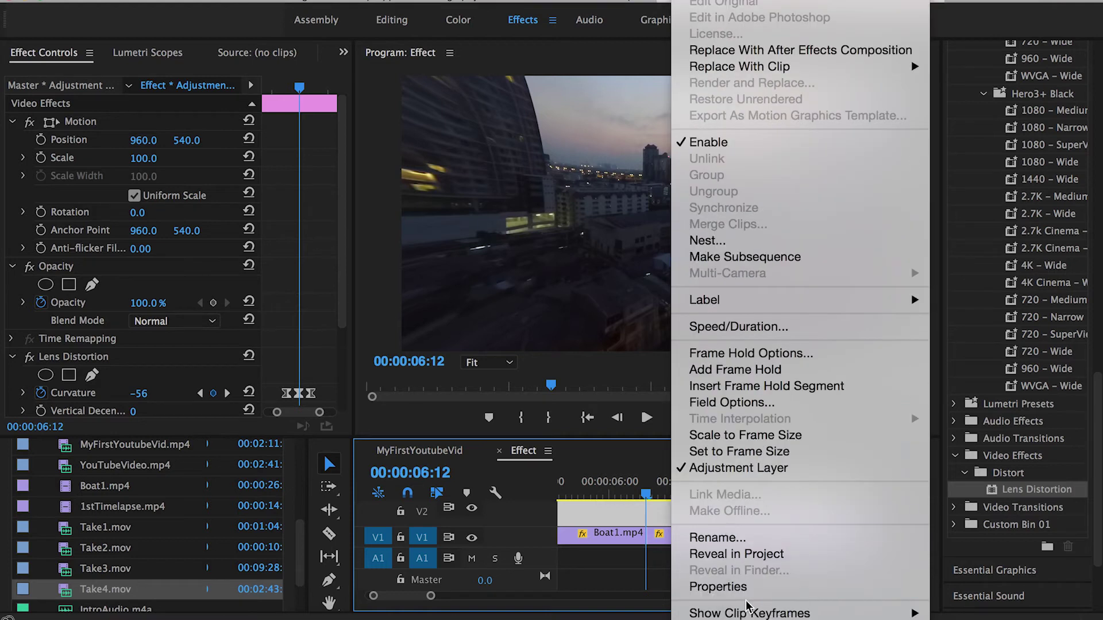
pyautogui.moveTo(747, 612)
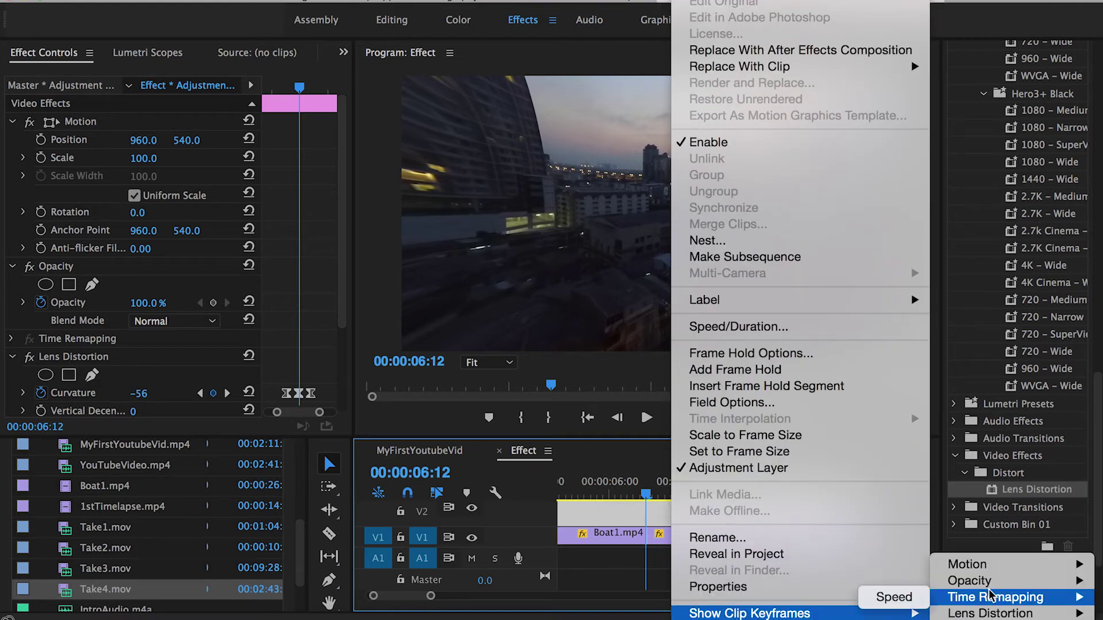
pyautogui.moveTo(976, 613)
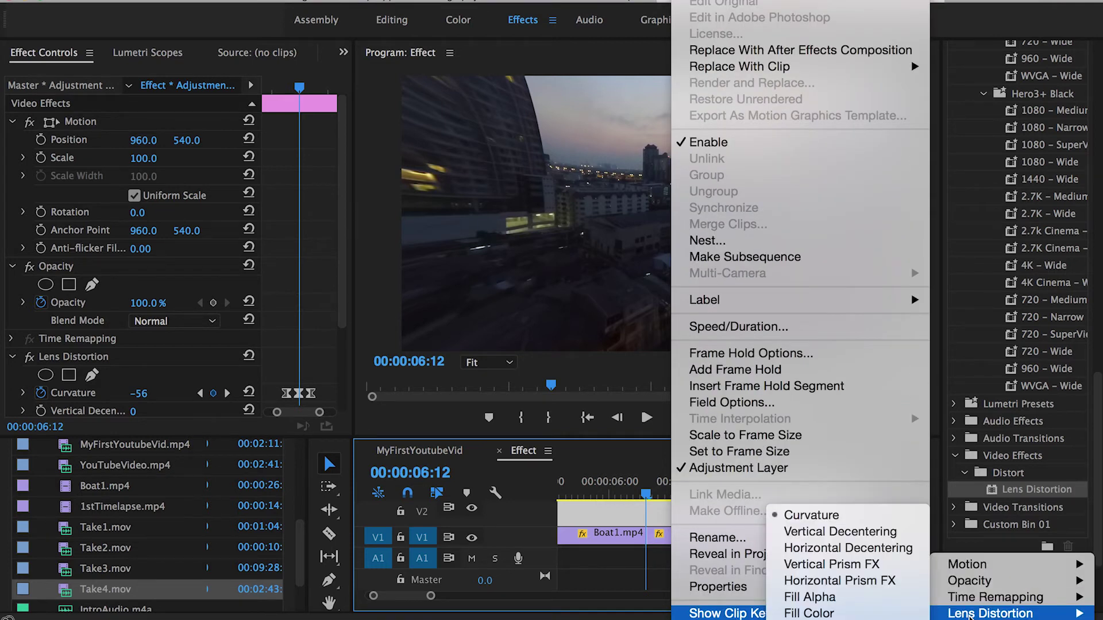
pyautogui.click(842, 517)
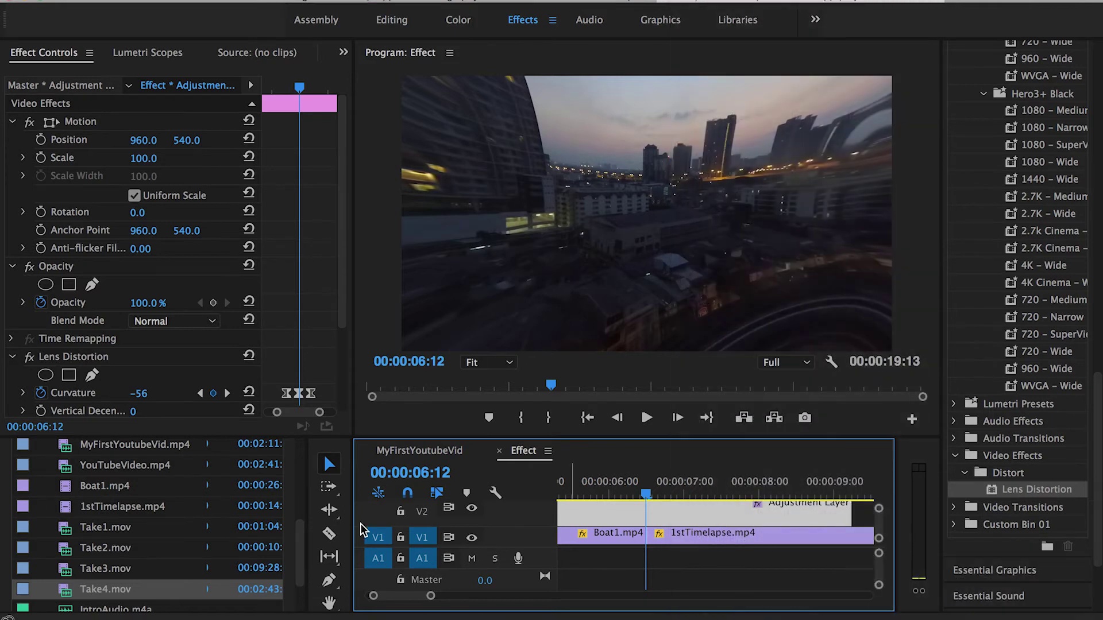
pyautogui.doubleClick(513, 517)
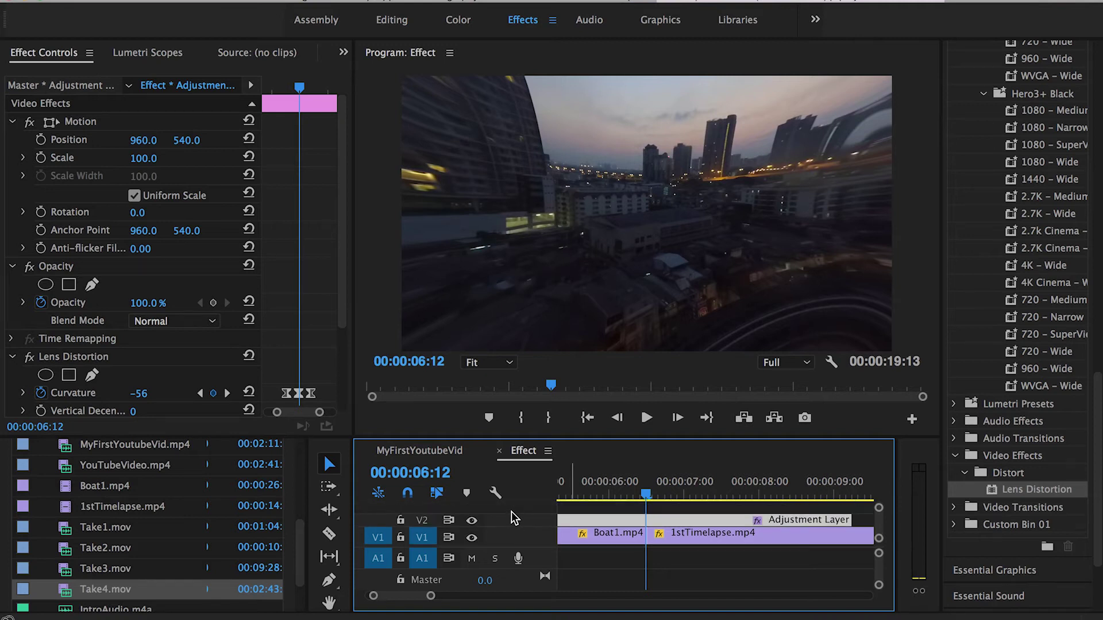
# - Expand V2 and drag the middle Curvature keyframe down to about -100, then play it
pyautogui.doubleClick(511, 523)
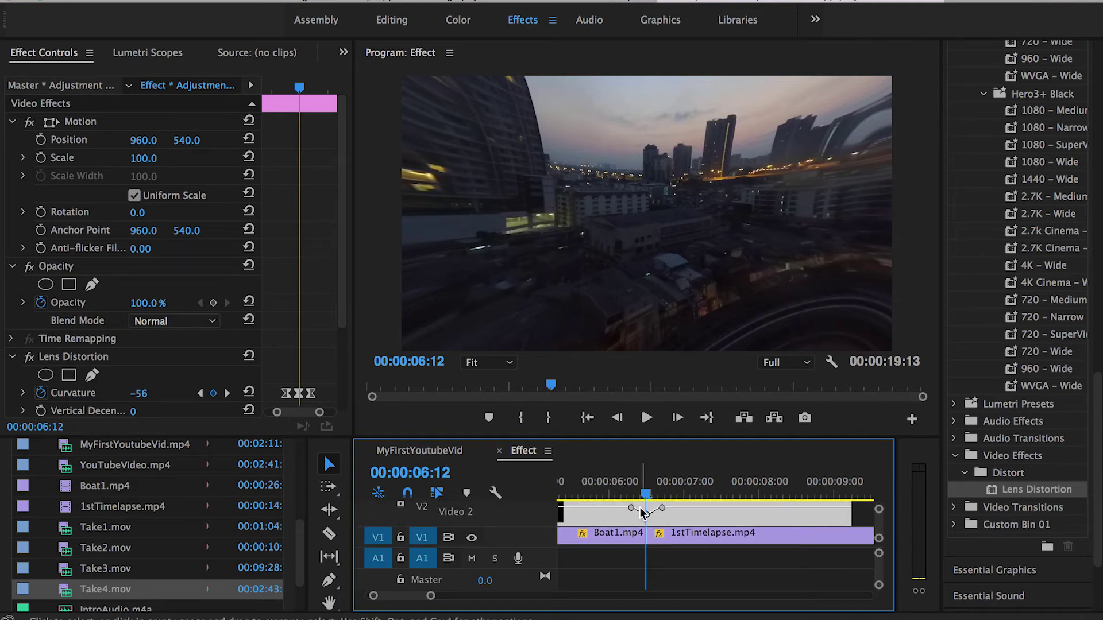
pyautogui.press('=')
pyautogui.press('=')
pyautogui.press('=')
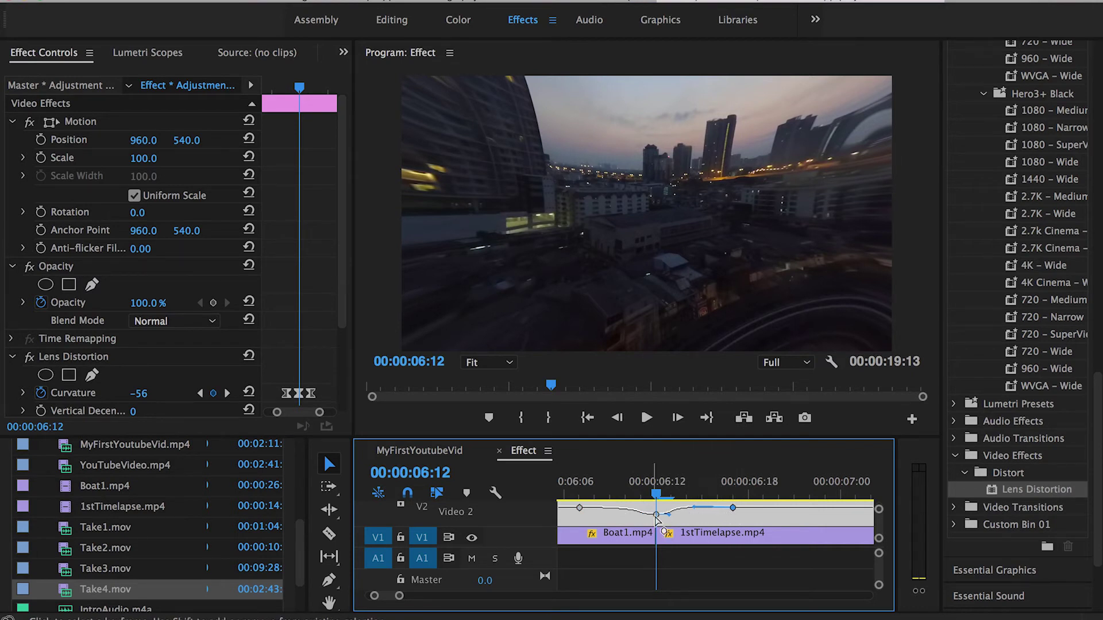
pyautogui.moveTo(656, 514); pyautogui.dragTo(655, 520)
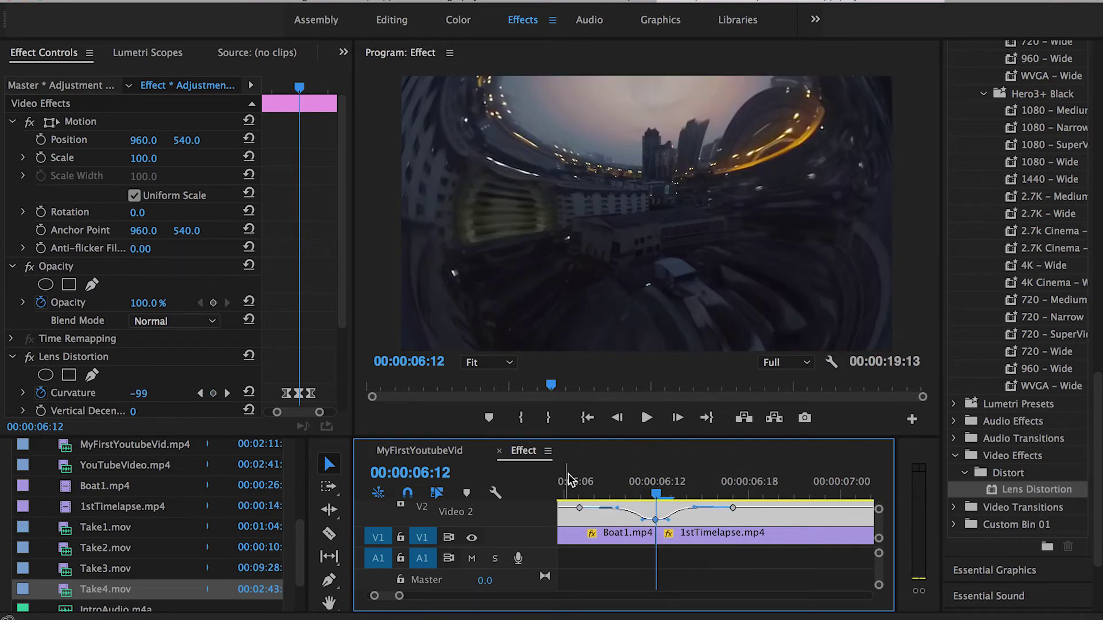
pyautogui.click(568, 474)
pyautogui.press('space')
# - Scrub through the transition, undo the curve change, replay, and park at 00:00:06:12
pyautogui.press('-')
pyautogui.press('-')
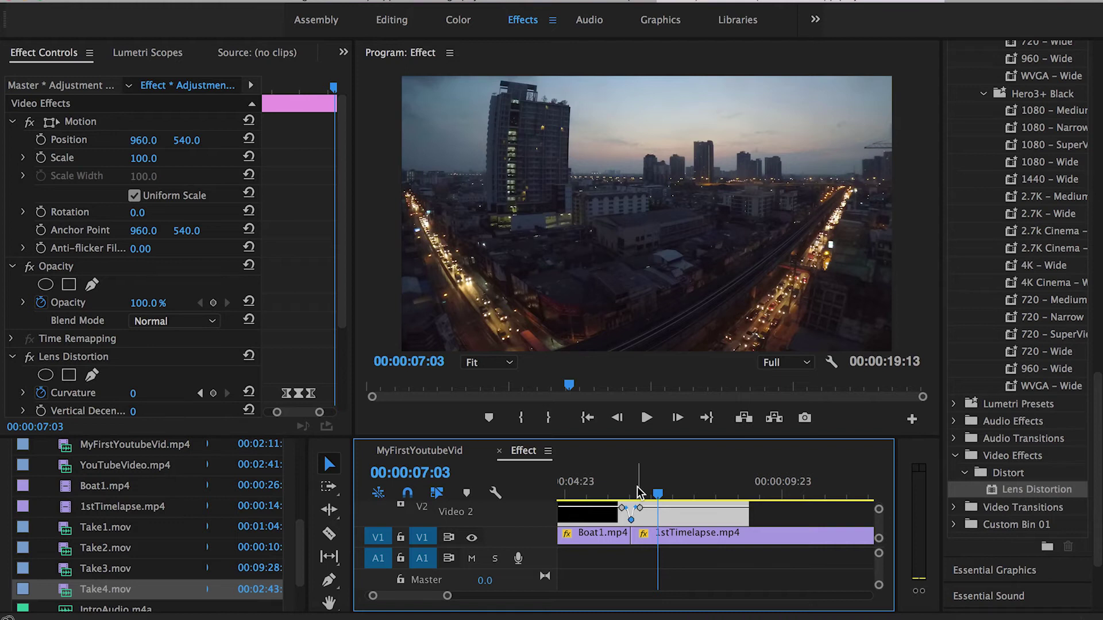
pyautogui.press('=')
pyautogui.press('=')
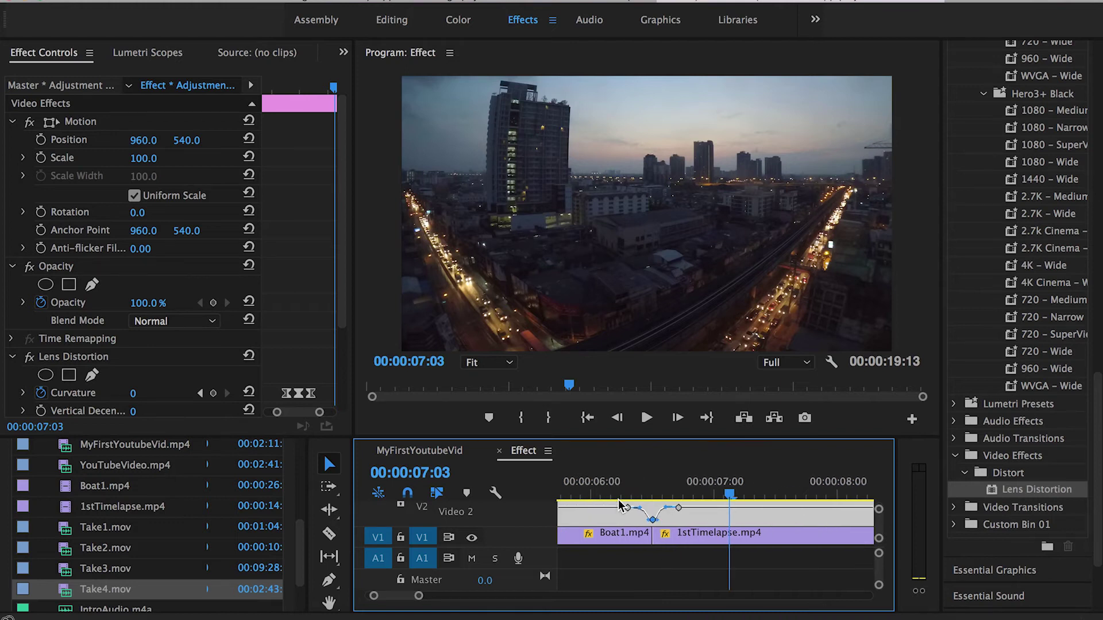
pyautogui.click(610, 489)
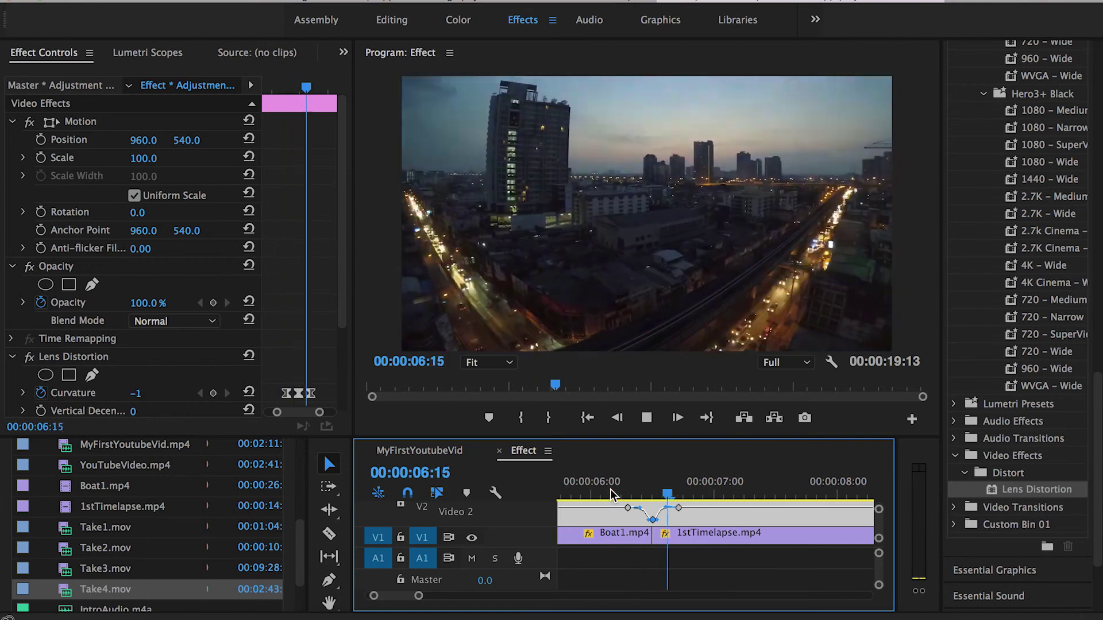
pyautogui.moveTo(610, 488); pyautogui.dragTo(640, 516)
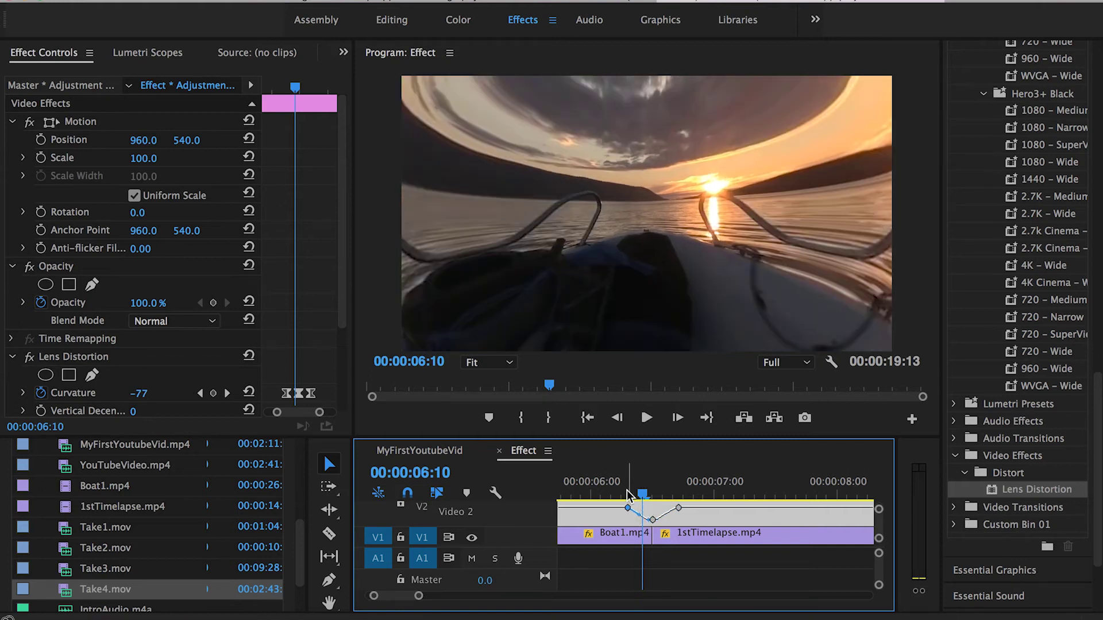
pyautogui.press('super+z')
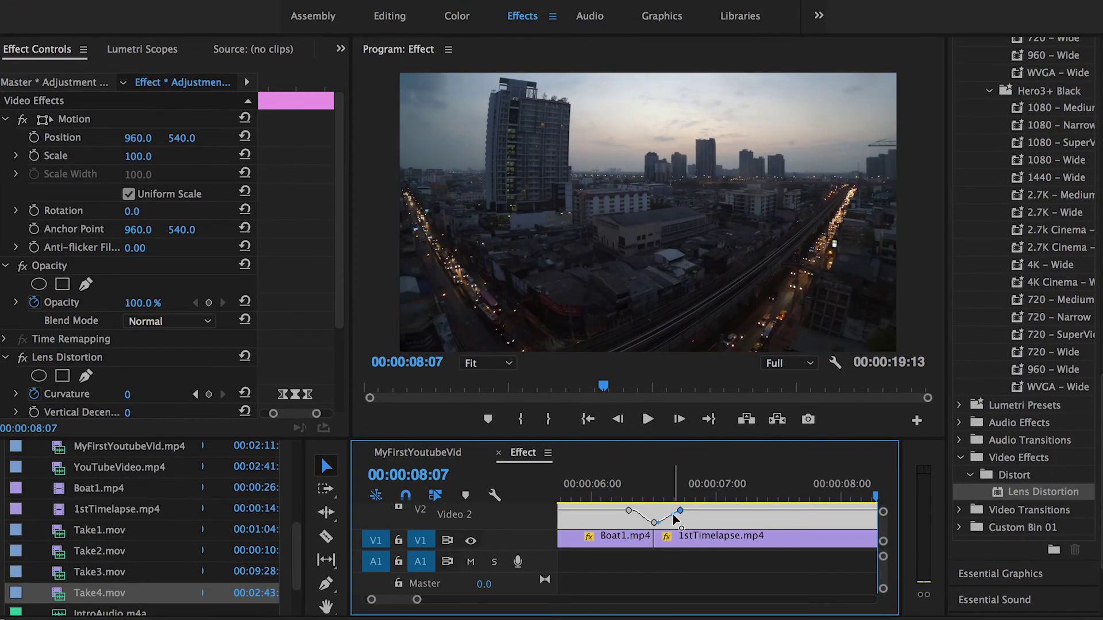
pyautogui.click(609, 488)
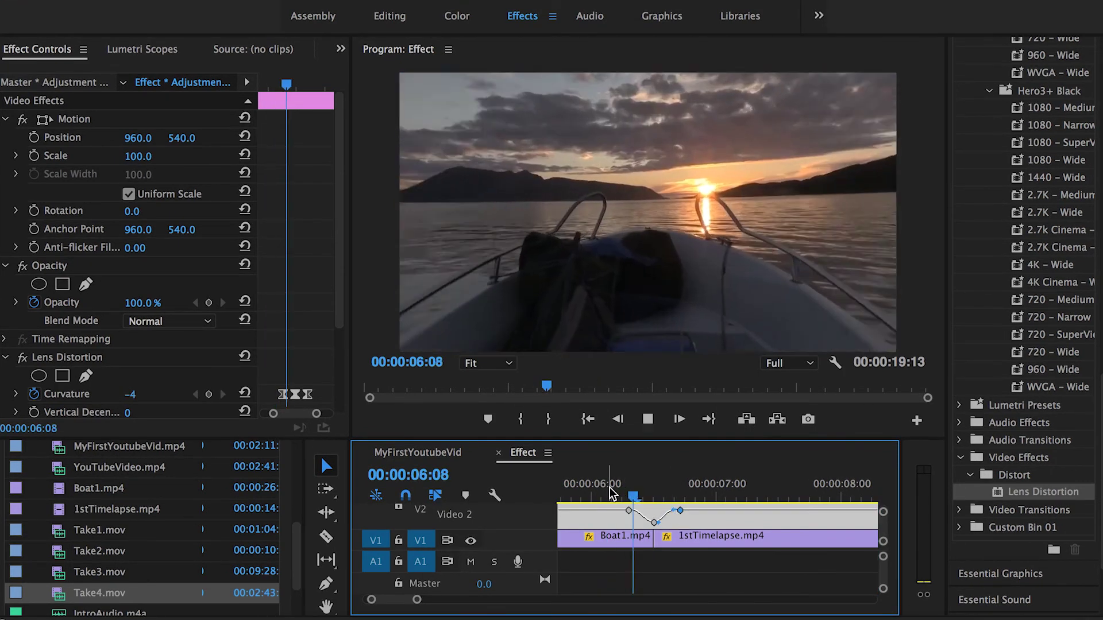
pyautogui.press('space')
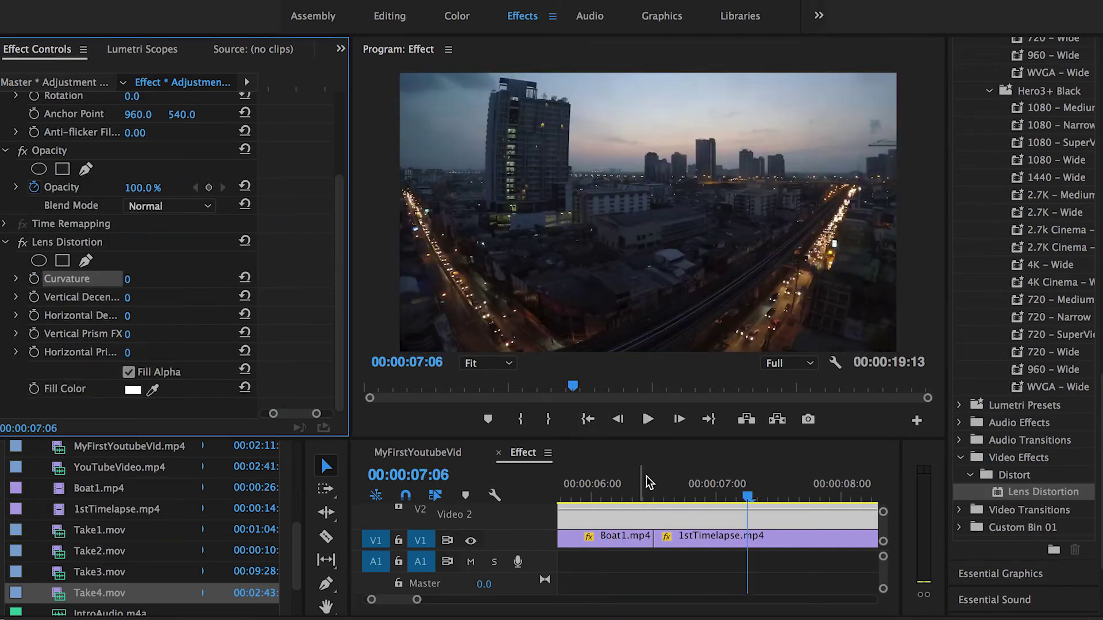
pyautogui.click(655, 488)
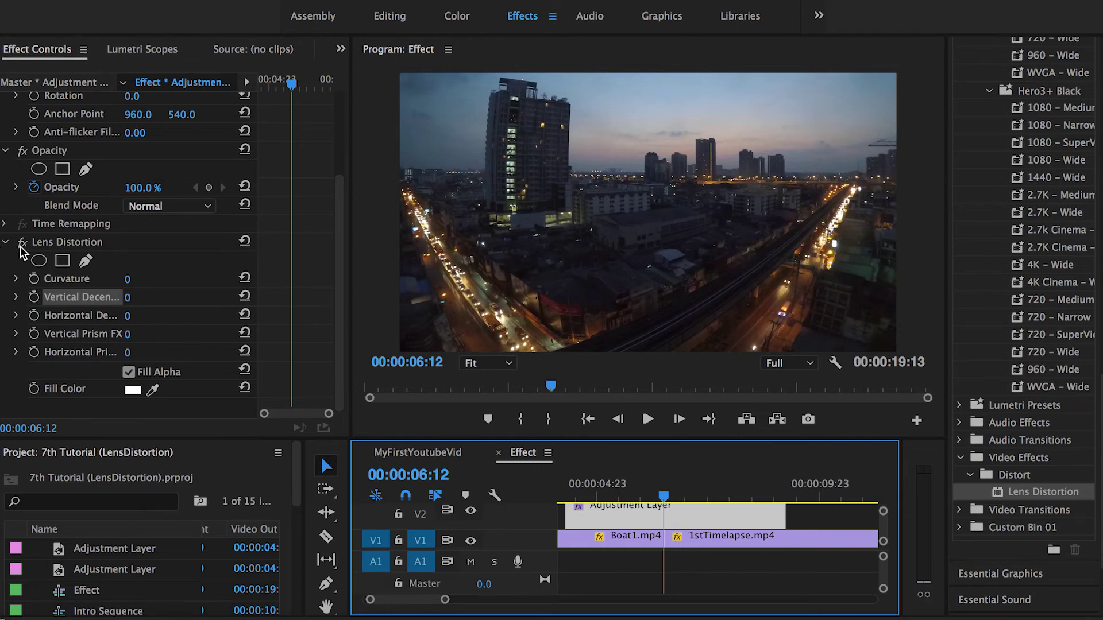
# - Keyframe Vertical Decentering at 0 at 00:00:06:12 and -26 at 00:00:05:21
pyautogui.click(34, 297)
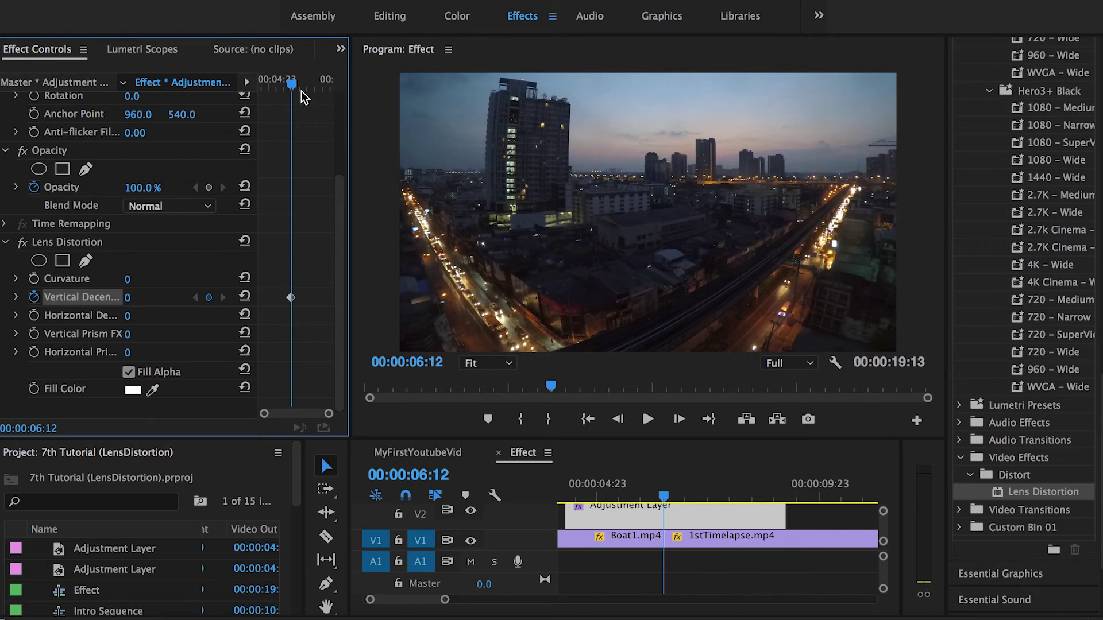
pyautogui.press('Left')
pyautogui.press('Left')
pyautogui.press('Left')
pyautogui.press('Left')
pyautogui.press('Left')
pyautogui.press('Left')
pyautogui.press('Left')
pyautogui.press('Left')
pyautogui.press('Left')
pyautogui.press('Left')
pyautogui.press('Left')
pyautogui.press('Left')
pyautogui.press('Left')
pyautogui.press('Left')
pyautogui.press('Left')
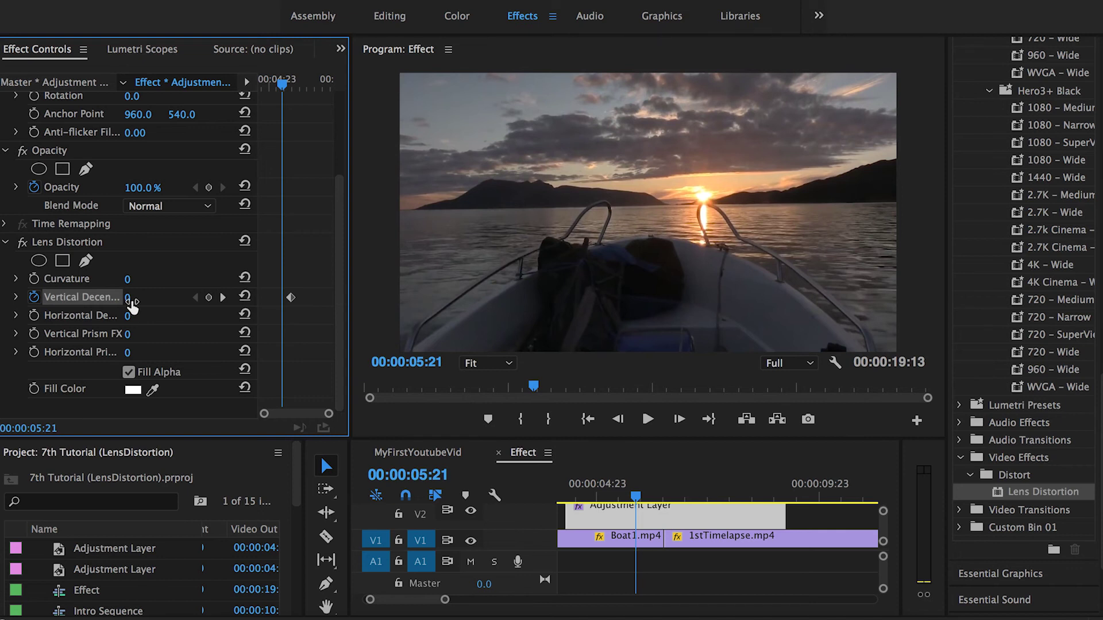
pyautogui.moveTo(127, 298); pyautogui.dragTo(113, 297)
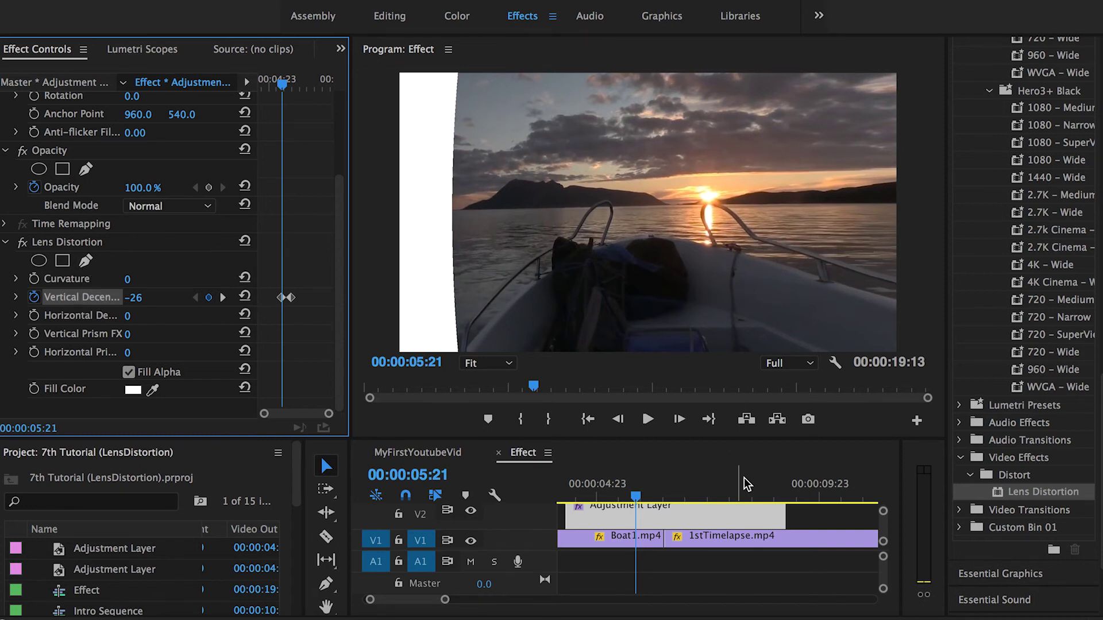
pyautogui.scroll(15, 988, 307)
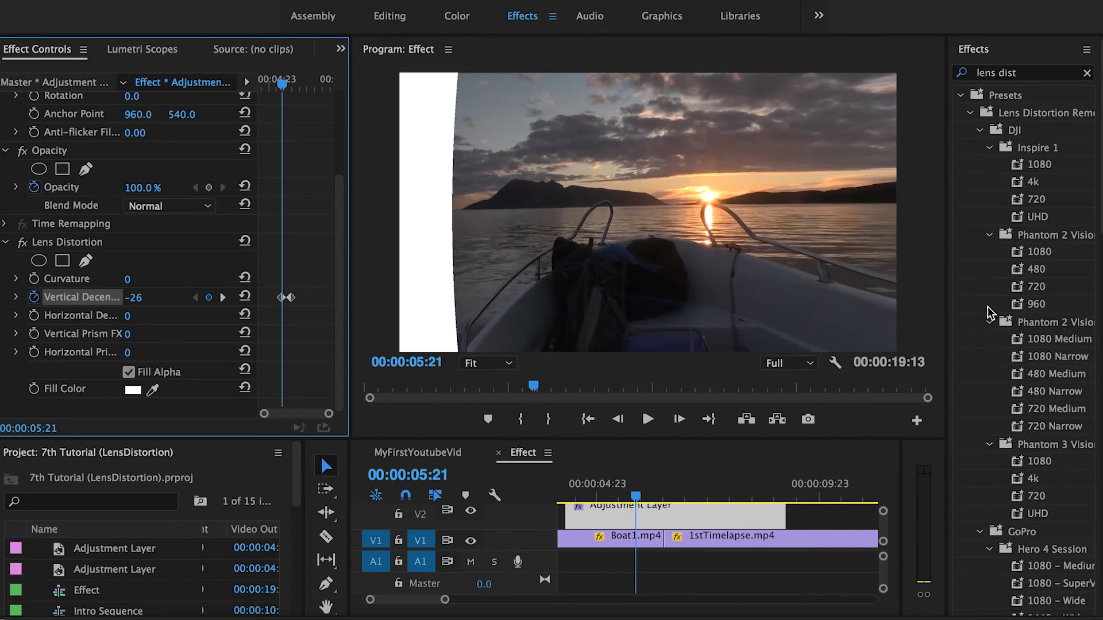
# - Search Effects for 'replica' and test Horizontal Decentering values on the image
pyautogui.click(1087, 73)
pyautogui.write('replica')
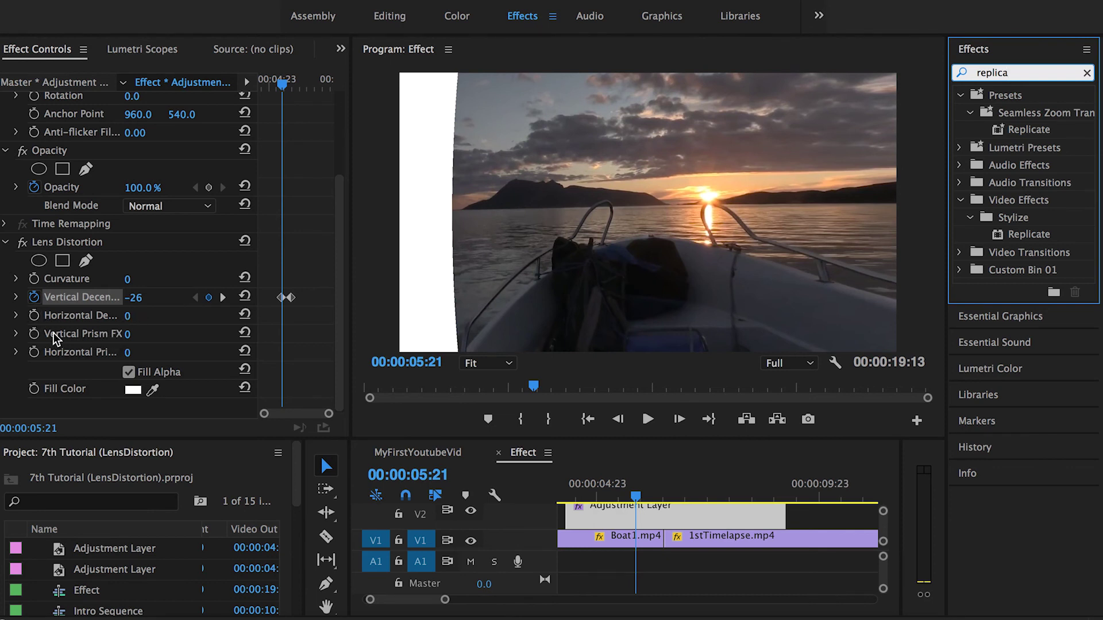
pyautogui.moveTo(139, 323)
pyautogui.mouseDown()
pyautogui.moveTo(109, 323)
pyautogui.moveTo(172, 323)
pyautogui.moveTo(139, 322)
pyautogui.mouseUp()
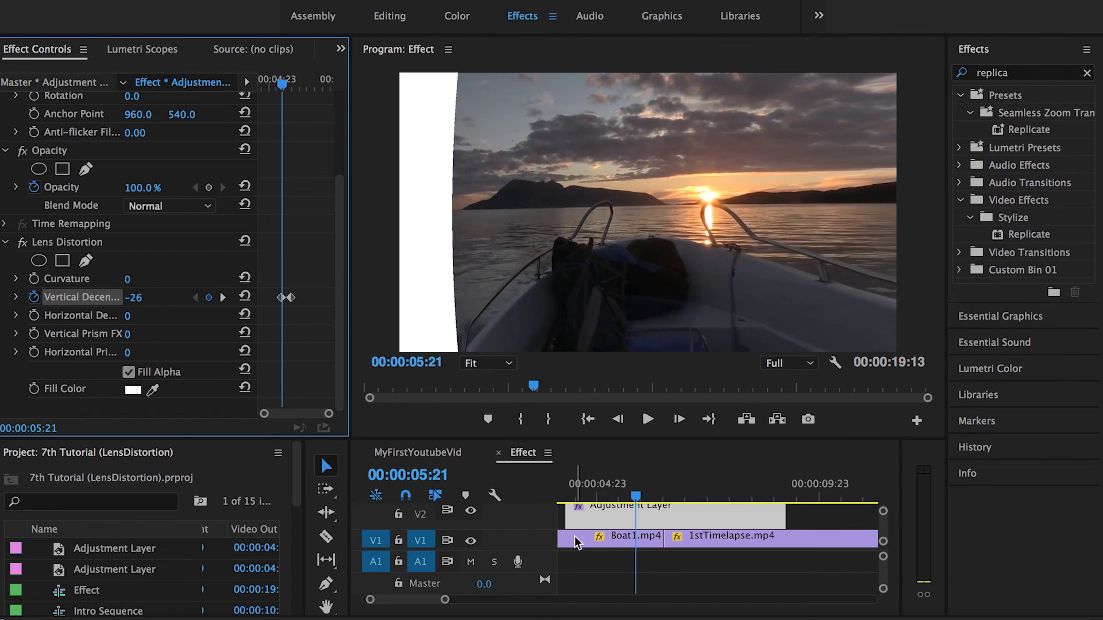
# - Zoom the Effect sequence timeline out to show the whole sequence
pyautogui.press('-')
pyautogui.press('-')
pyautogui.press('-')
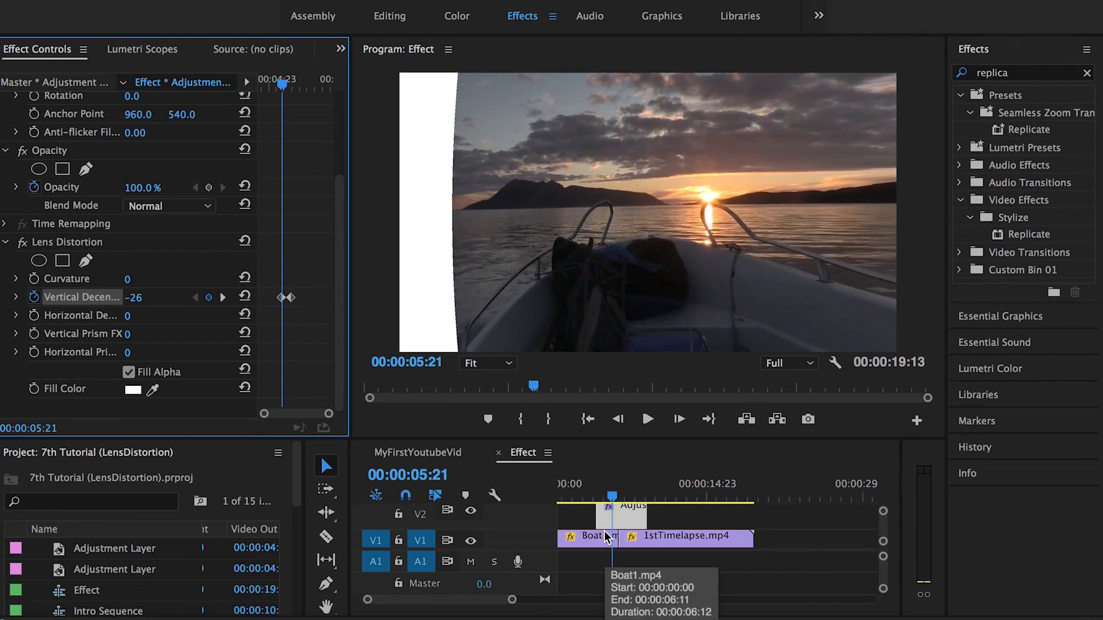